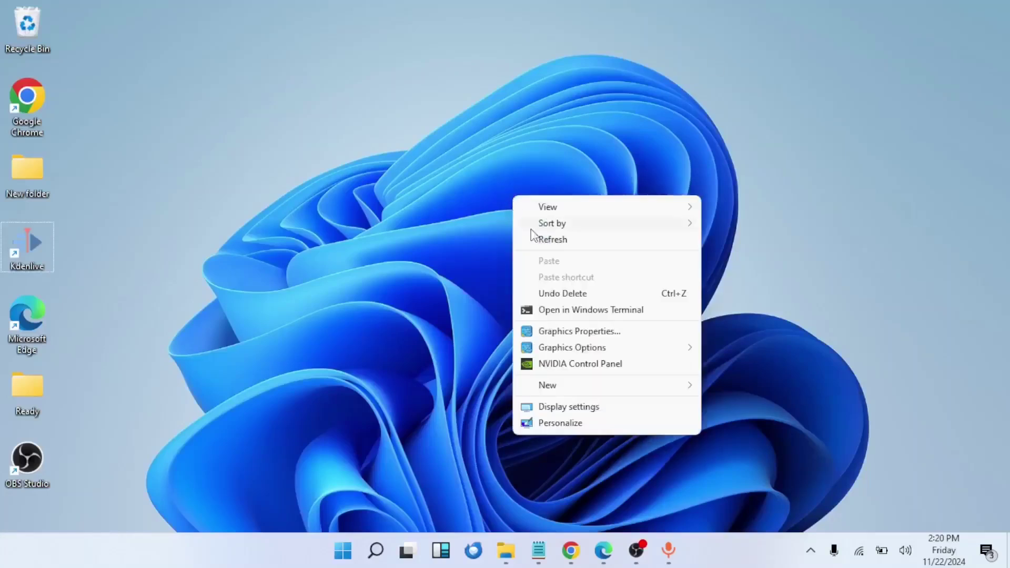
Refresh the Windows desktop several times using its right-click menu
{"action": "left_click", "coordinate": [542, 240]}
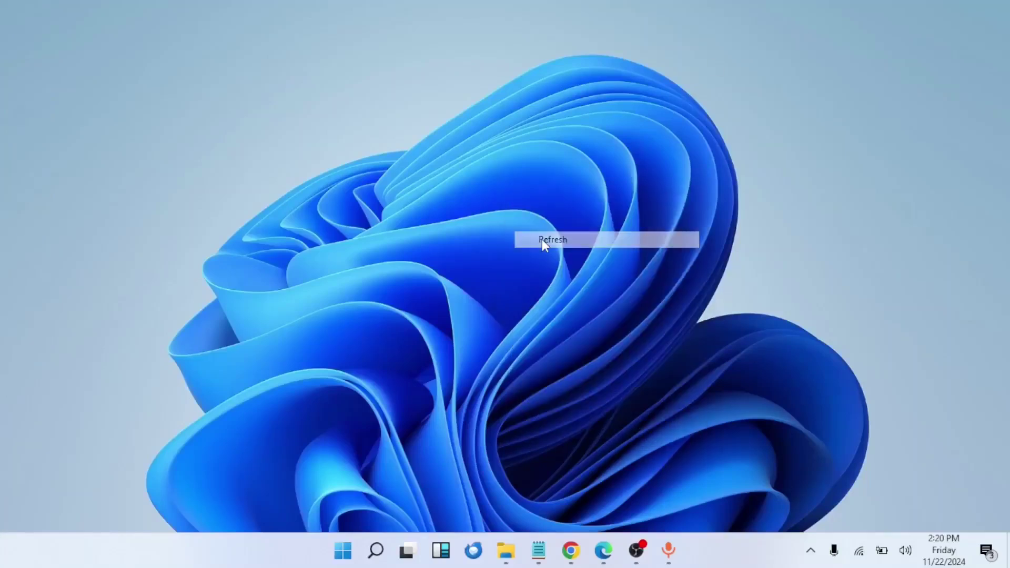
{"action": "right_click", "coordinate": [257, 312]}
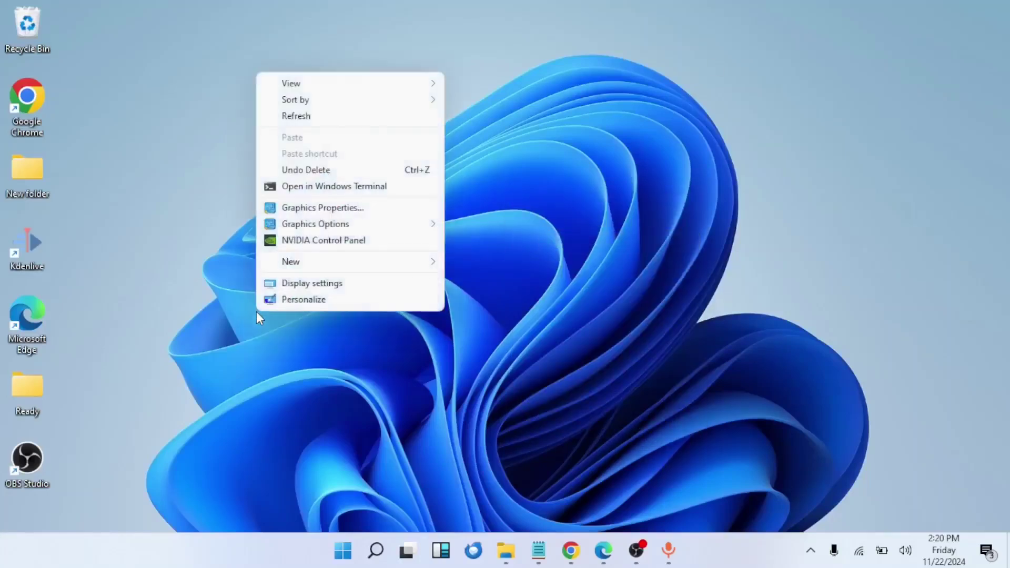
{"action": "left_click", "coordinate": [309, 118]}
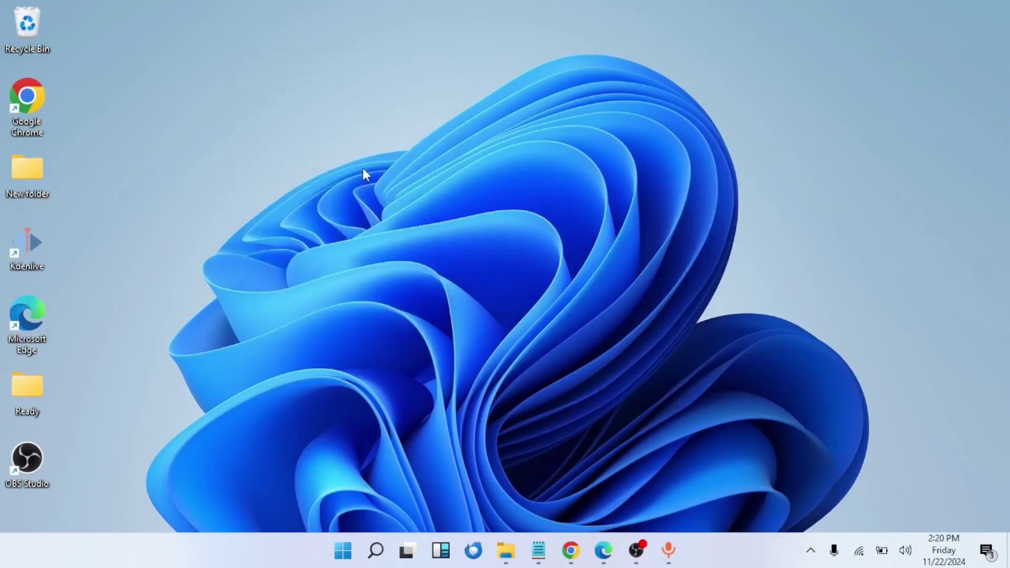
{"action": "right_click", "coordinate": [597, 429]}
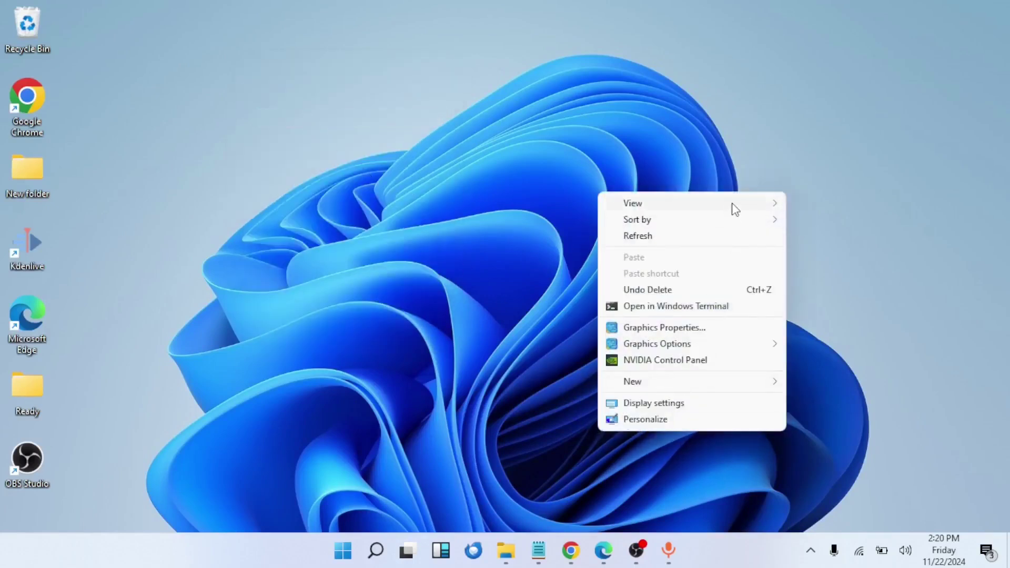
{"action": "mouse_move", "coordinate": [735, 209]}
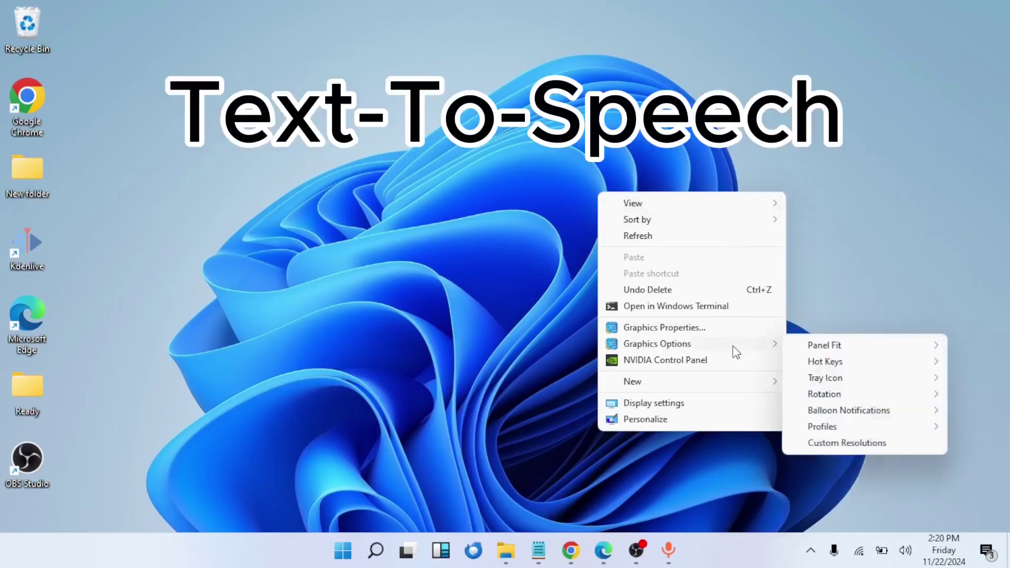
{"action": "mouse_move", "coordinate": [733, 388]}
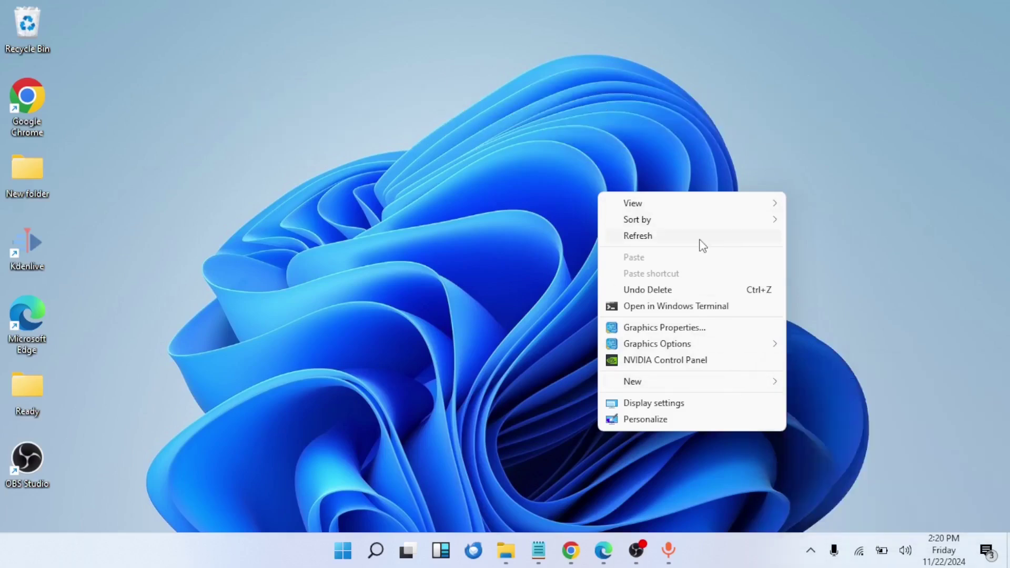
{"action": "left_click", "coordinate": [652, 239]}
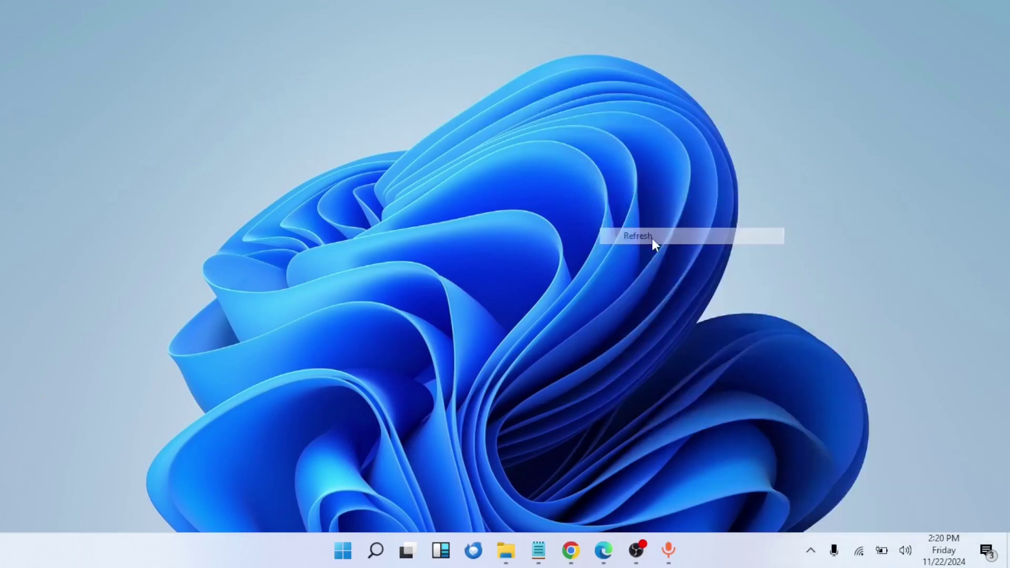
{"action": "right_click", "coordinate": [513, 196]}
{"action": "left_click", "coordinate": [542, 240]}
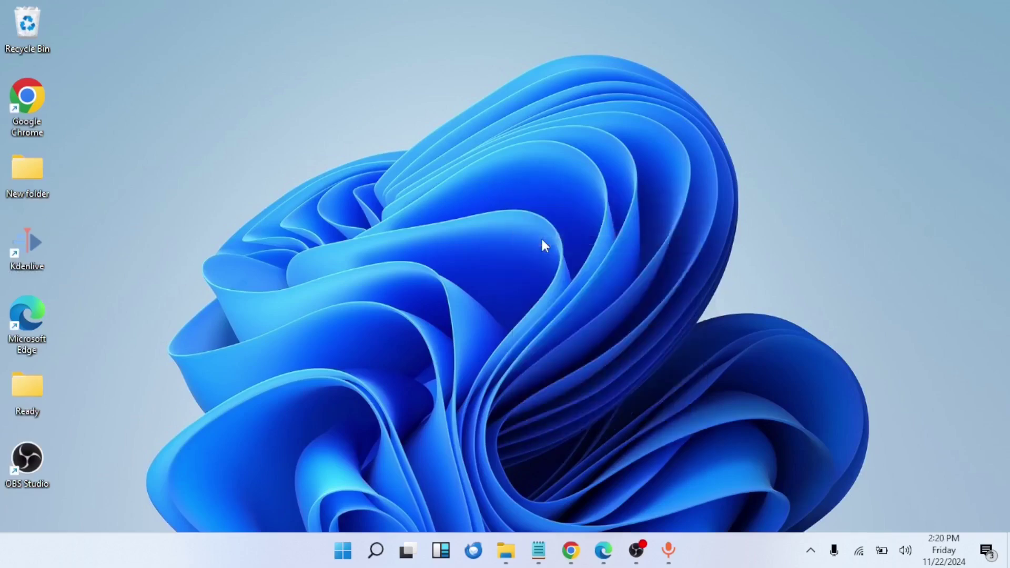
{"action": "right_click", "coordinate": [257, 312]}
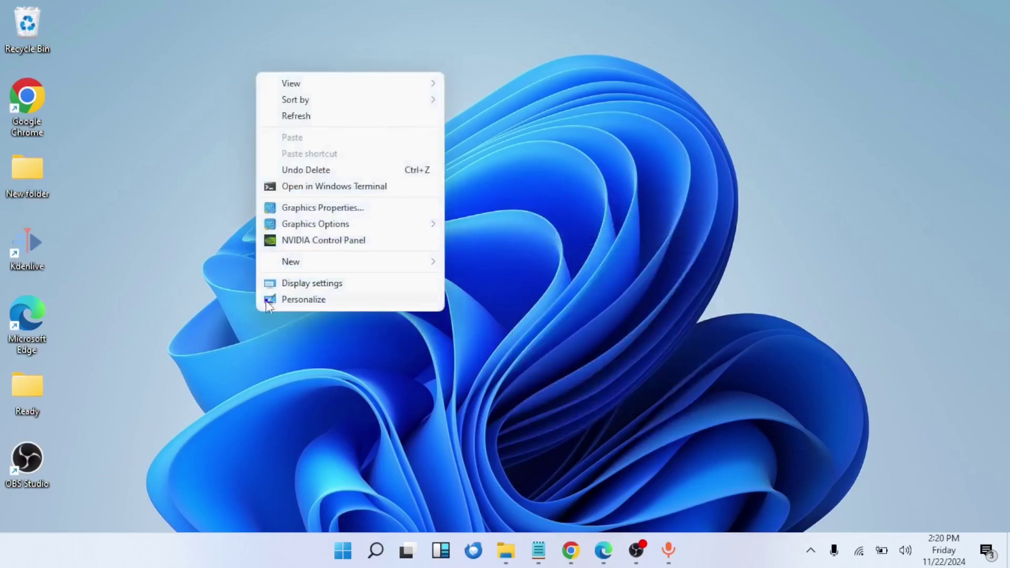
{"action": "left_click", "coordinate": [309, 116]}
Bring Edge forward and scroll down through the YouTube channel's uploaded videos
{"action": "left_click", "coordinate": [604, 551]}
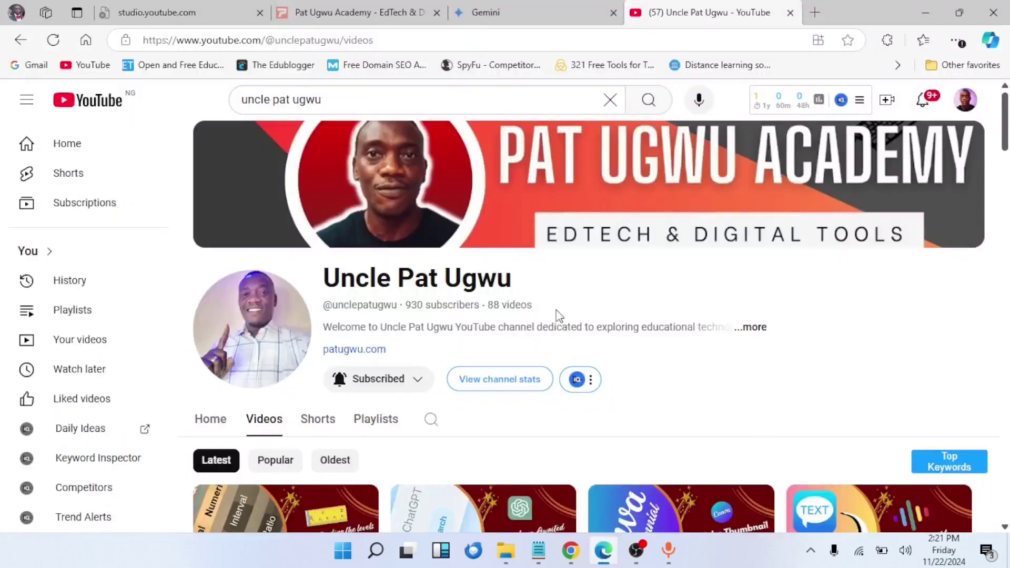
{"action": "scroll", "coordinate": [525, 331], "scroll_direction": "down", "scroll_amount": 4}
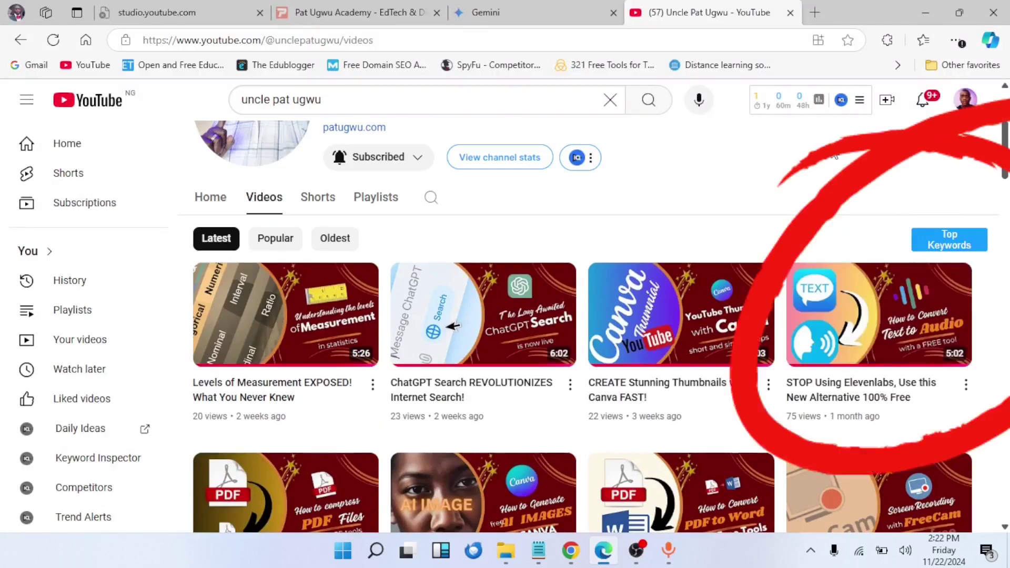
{"action": "mouse_move", "coordinate": [857, 393]}
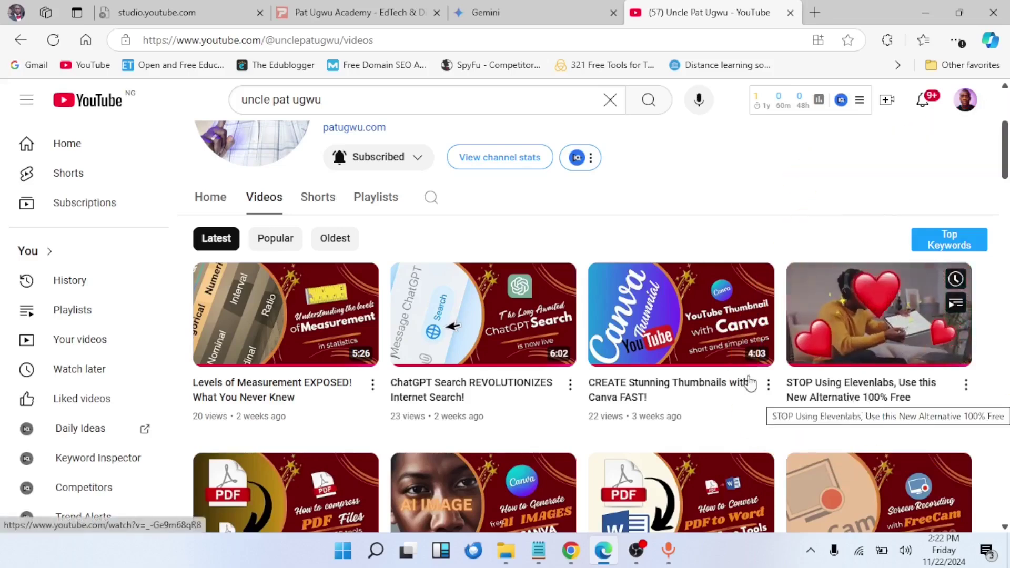
{"action": "scroll", "coordinate": [713, 259], "scroll_direction": "down", "scroll_amount": 11}
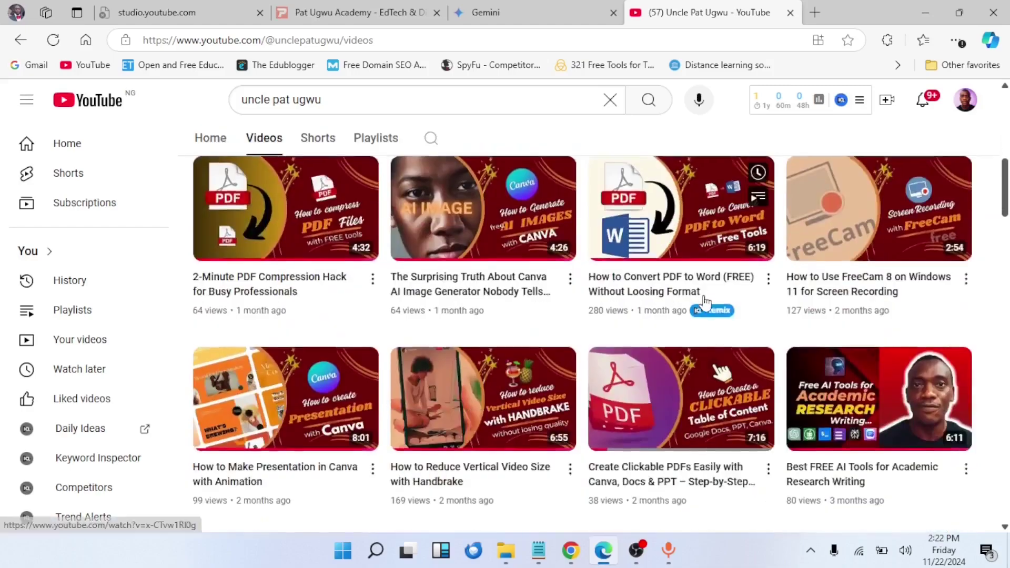
{"action": "scroll", "coordinate": [694, 305], "scroll_direction": "down", "scroll_amount": 15}
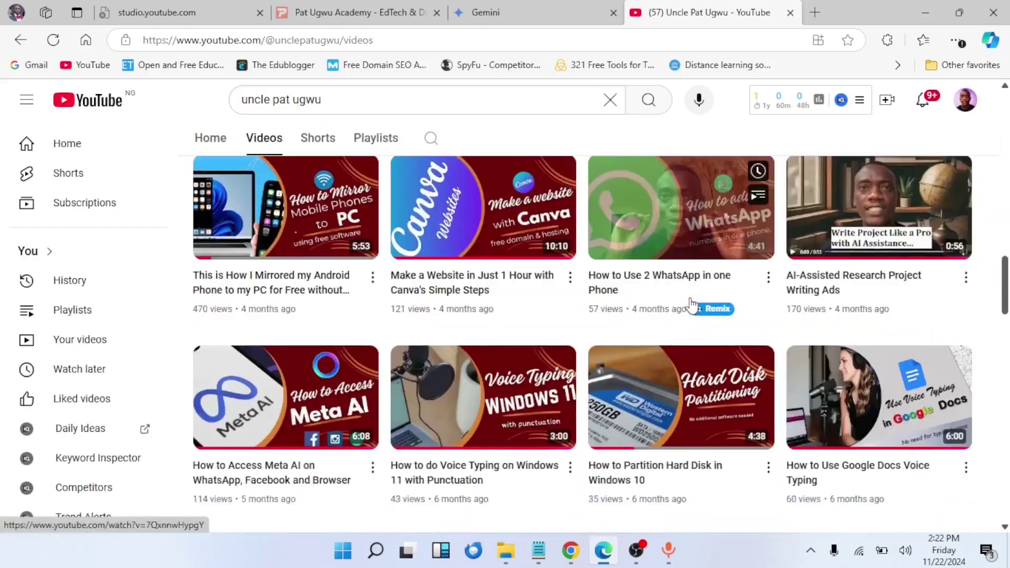
{"action": "scroll", "coordinate": [692, 306], "scroll_direction": "down", "scroll_amount": 4}
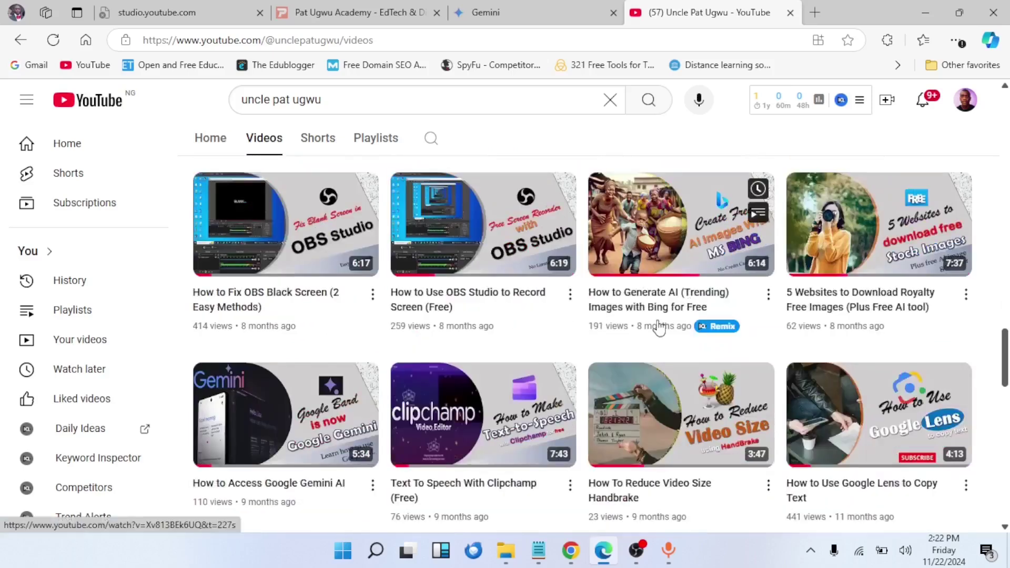
{"action": "mouse_move", "coordinate": [557, 378]}
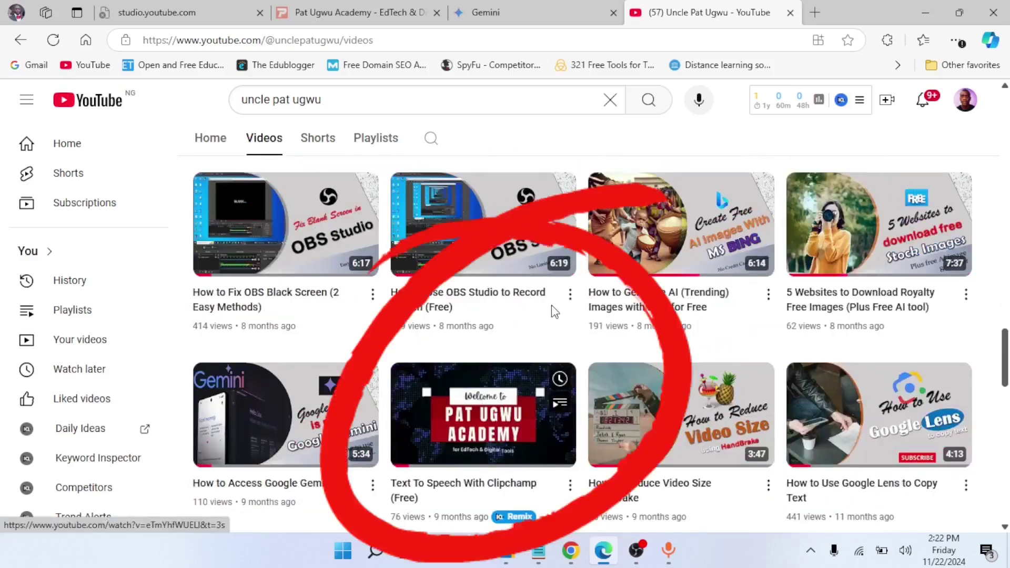
{"action": "mouse_move", "coordinate": [552, 309]}
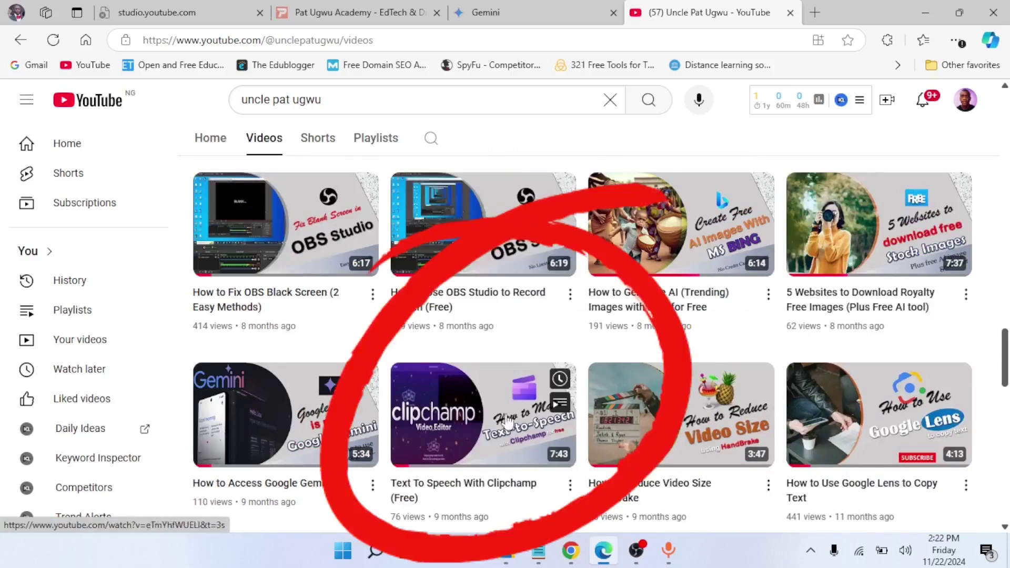
{"action": "mouse_move", "coordinate": [329, 322]}
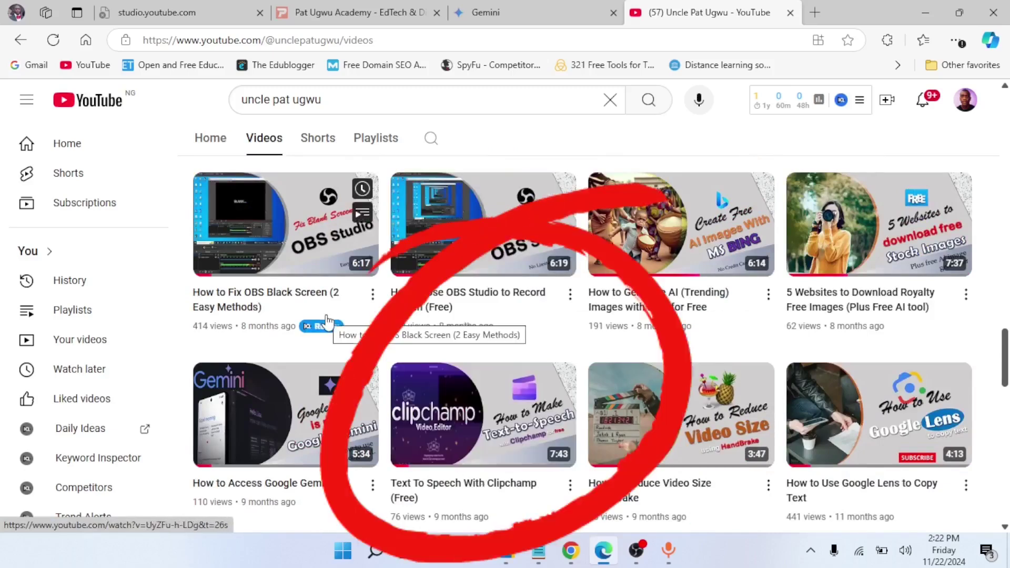
{"action": "scroll", "coordinate": [500, 366], "scroll_direction": "down", "scroll_amount": 3}
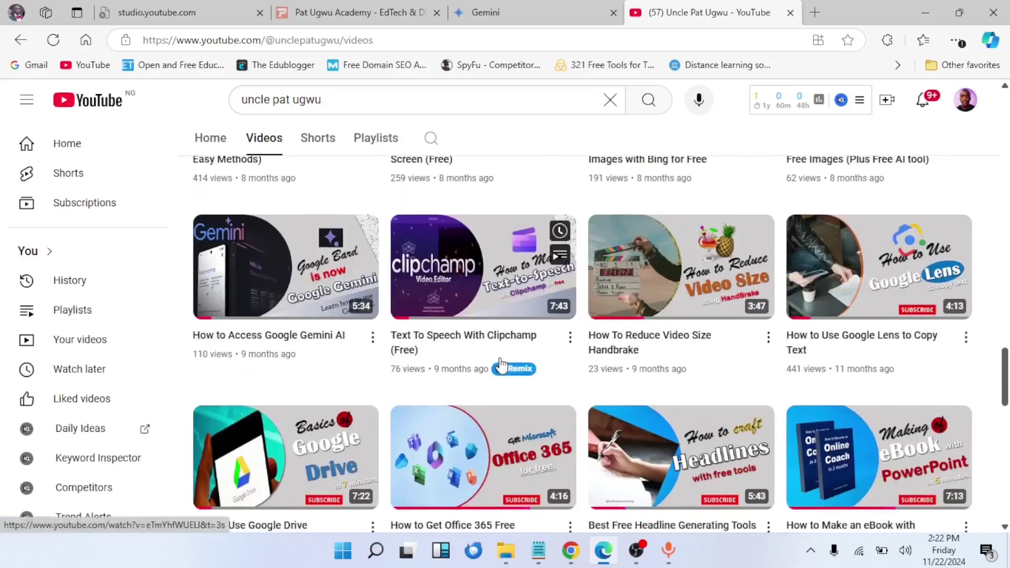
Scroll back to the top of the channel page and minimise Edge to show the desktop
{"action": "scroll", "coordinate": [499, 366], "scroll_direction": "up", "scroll_amount": 3}
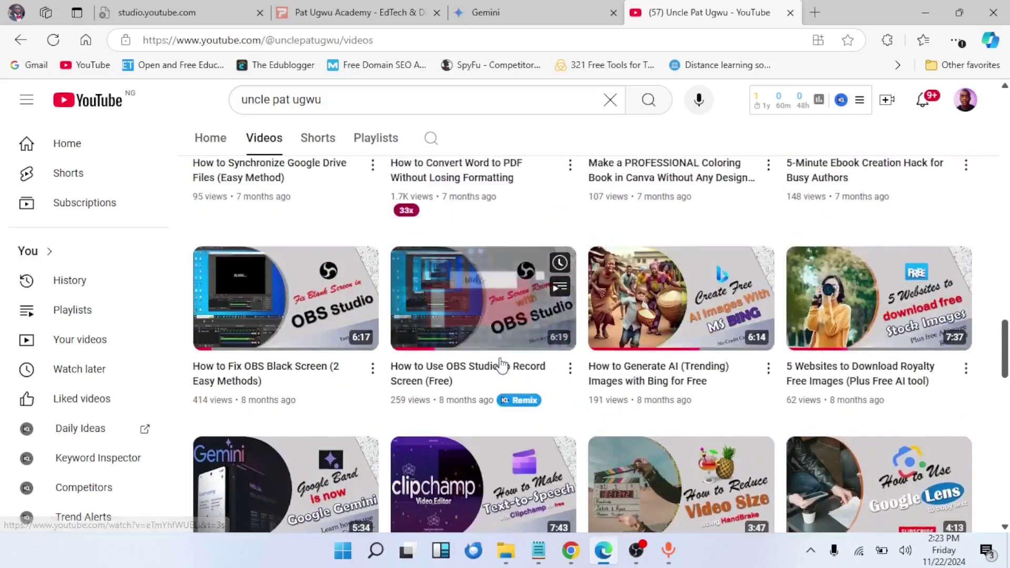
{"action": "scroll", "coordinate": [501, 366], "scroll_direction": "up", "scroll_amount": 6}
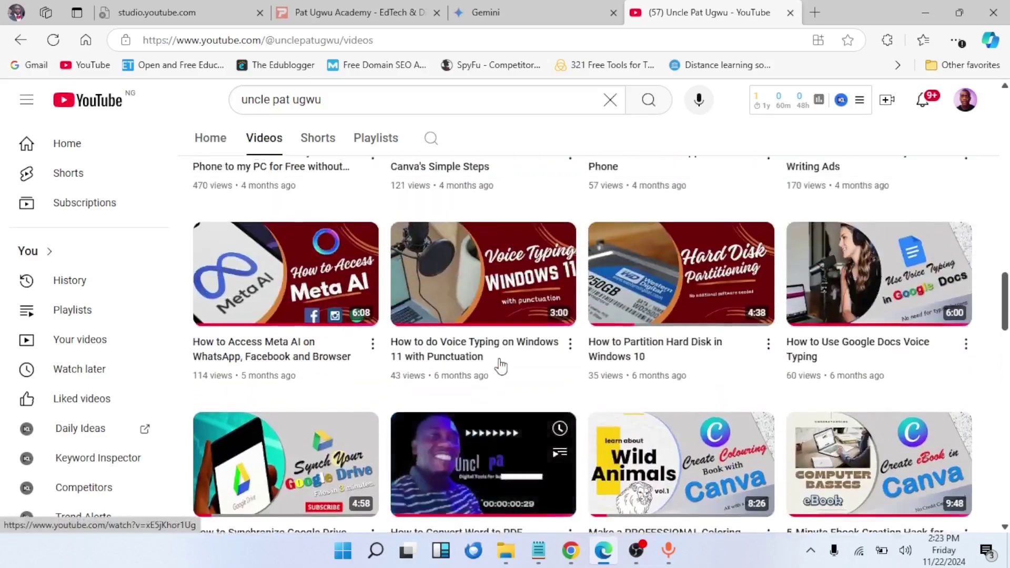
{"action": "scroll", "coordinate": [500, 366], "scroll_direction": "up", "scroll_amount": 8}
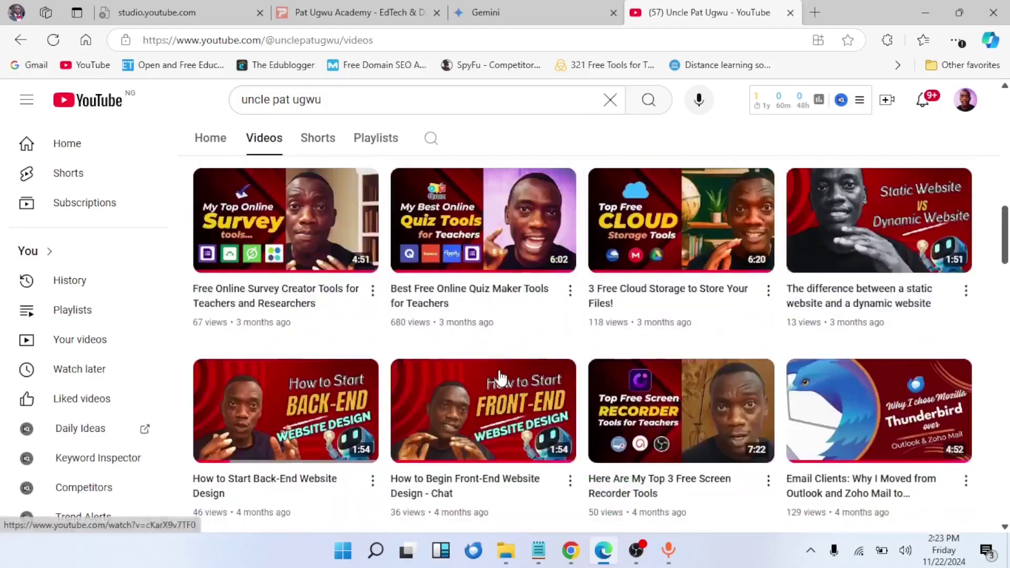
{"action": "scroll", "coordinate": [500, 377], "scroll_direction": "up", "scroll_amount": 5}
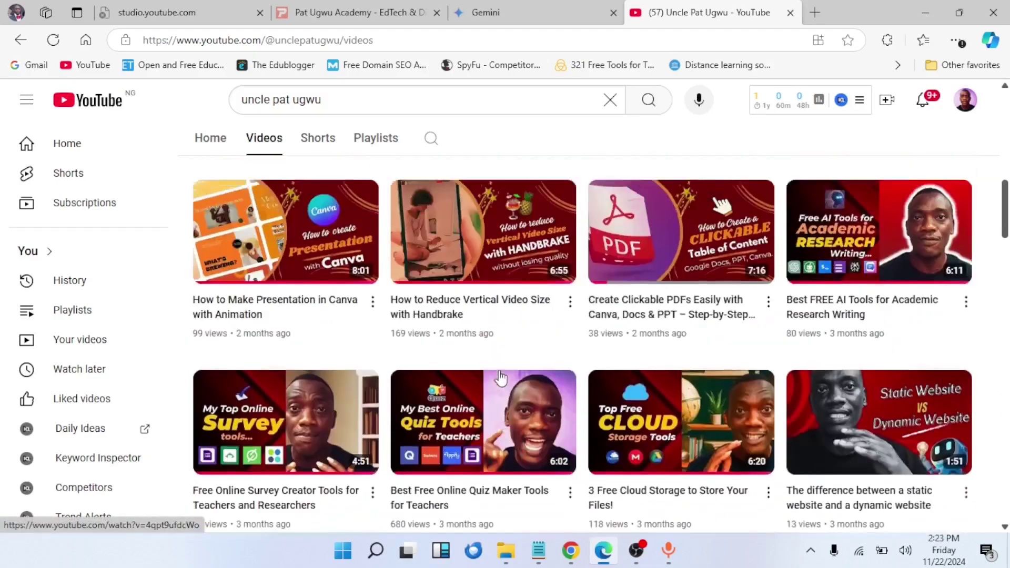
{"action": "scroll", "coordinate": [500, 377], "scroll_direction": "up", "scroll_amount": 5}
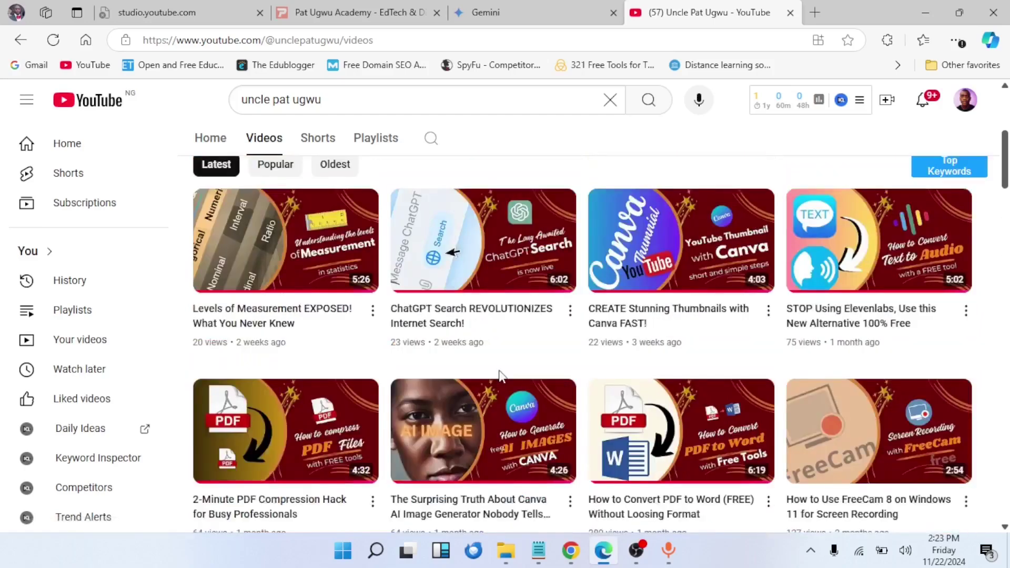
{"action": "scroll", "coordinate": [500, 375], "scroll_direction": "up", "scroll_amount": 4}
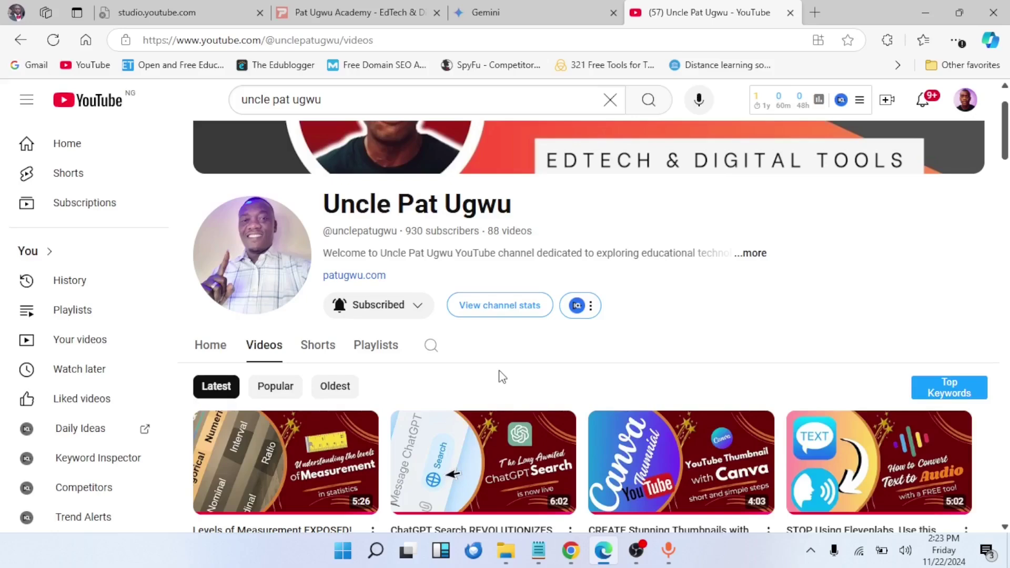
{"action": "scroll", "coordinate": [552, 442], "scroll_direction": "down", "scroll_amount": 10}
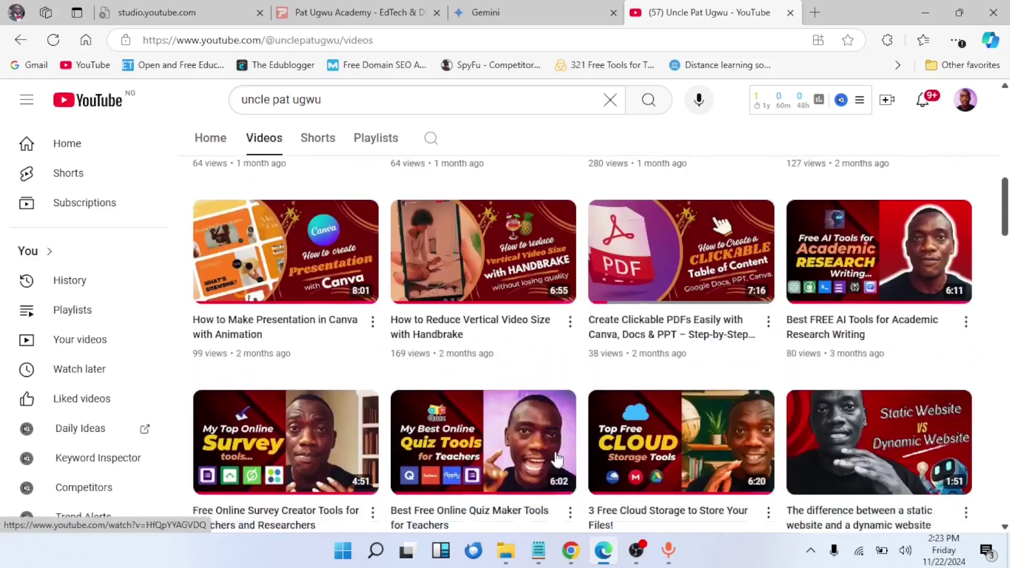
{"action": "scroll", "coordinate": [556, 461], "scroll_direction": "up", "scroll_amount": 10}
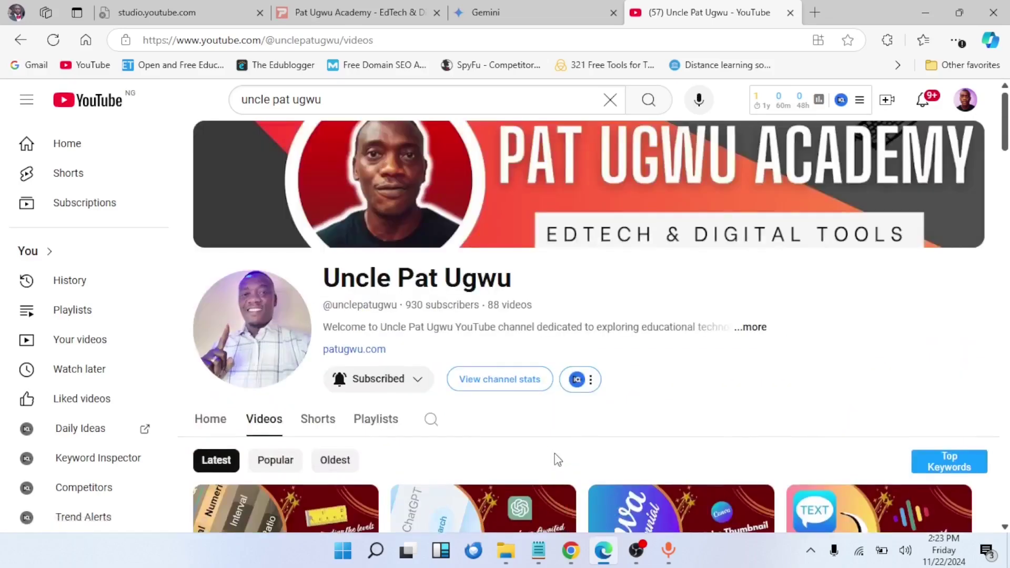
{"action": "key", "text": "super+d"}
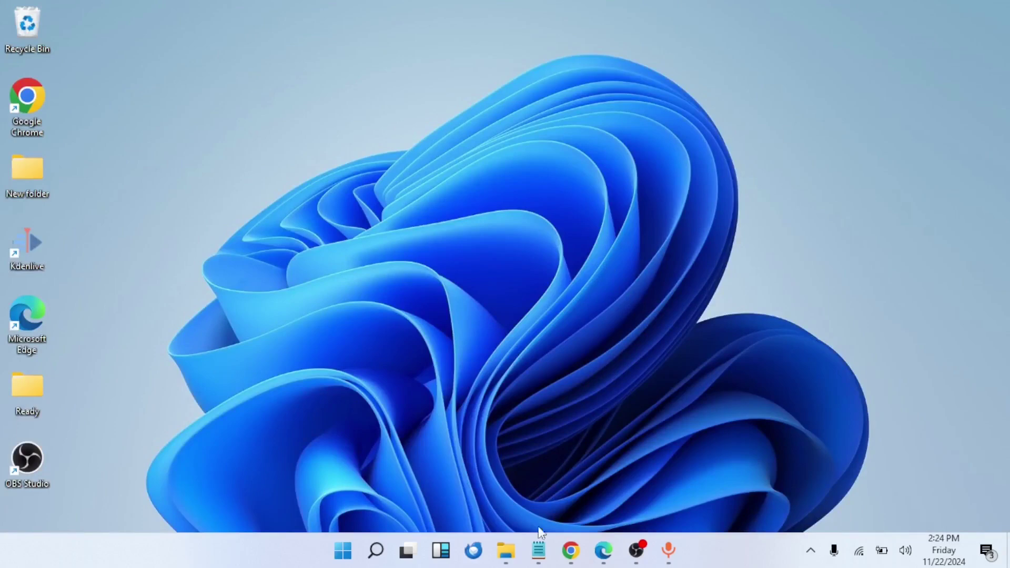
Copy the whole gratitude script from the Notepad '1. To-Do' note and return to Gemini
{"action": "left_click", "coordinate": [538, 553]}
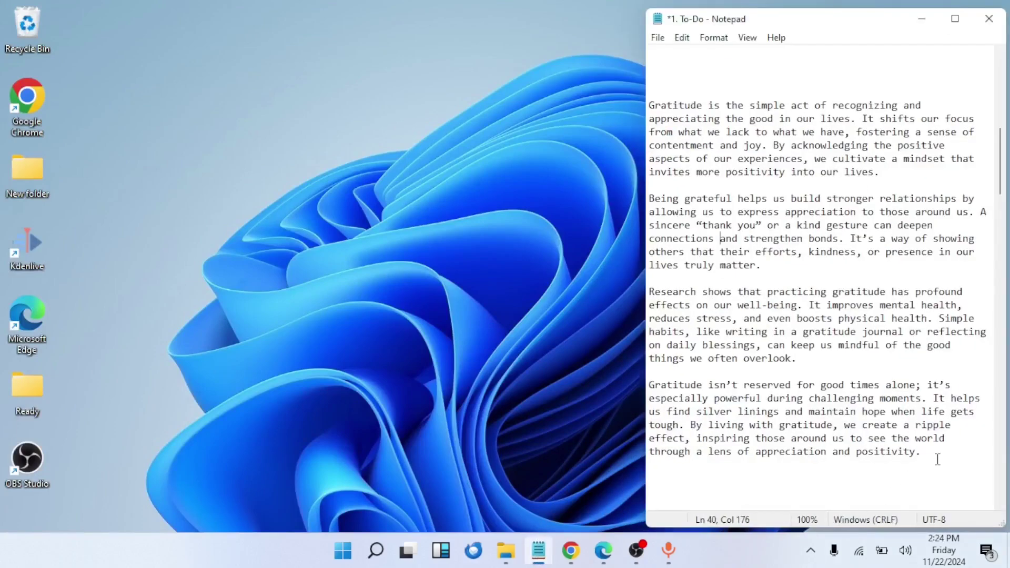
{"action": "left_click_drag", "start_coordinate": [936, 458], "coordinate": [639, 108]}
{"action": "right_click", "coordinate": [686, 120]}
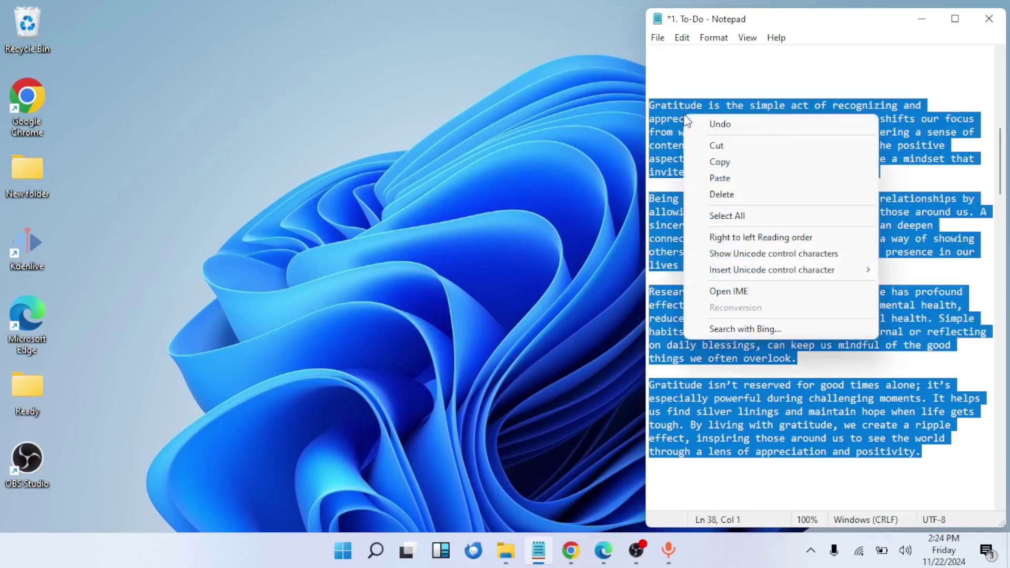
{"action": "left_click", "coordinate": [721, 162]}
{"action": "left_click", "coordinate": [537, 551]}
{"action": "left_click", "coordinate": [604, 550]}
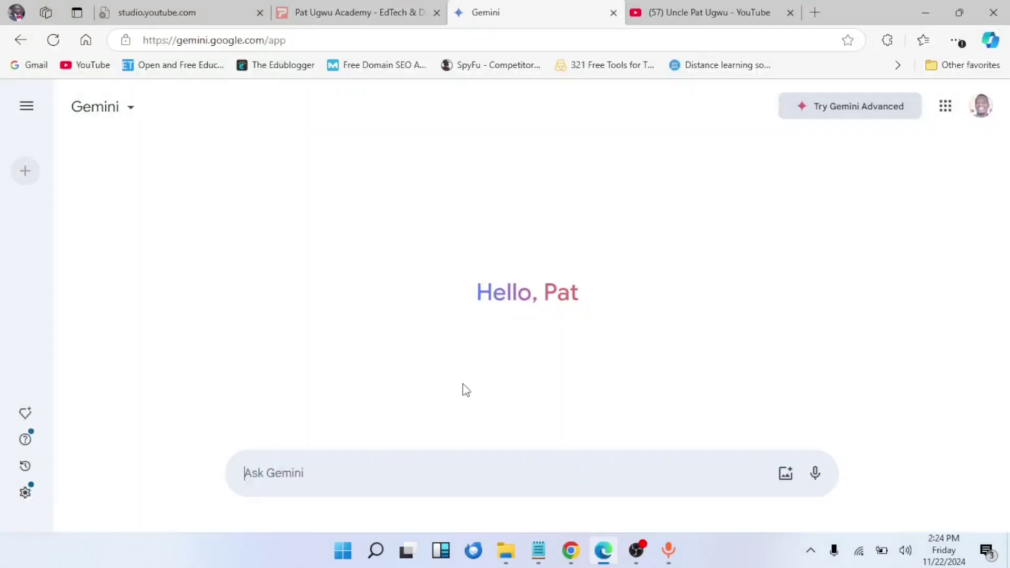
Paste the gratitude script into Gemini, prefix it with 'Reproduce this below text exactly as it:', and submit
{"action": "left_click", "coordinate": [293, 475]}
{"action": "key", "text": "ctrl+v"}
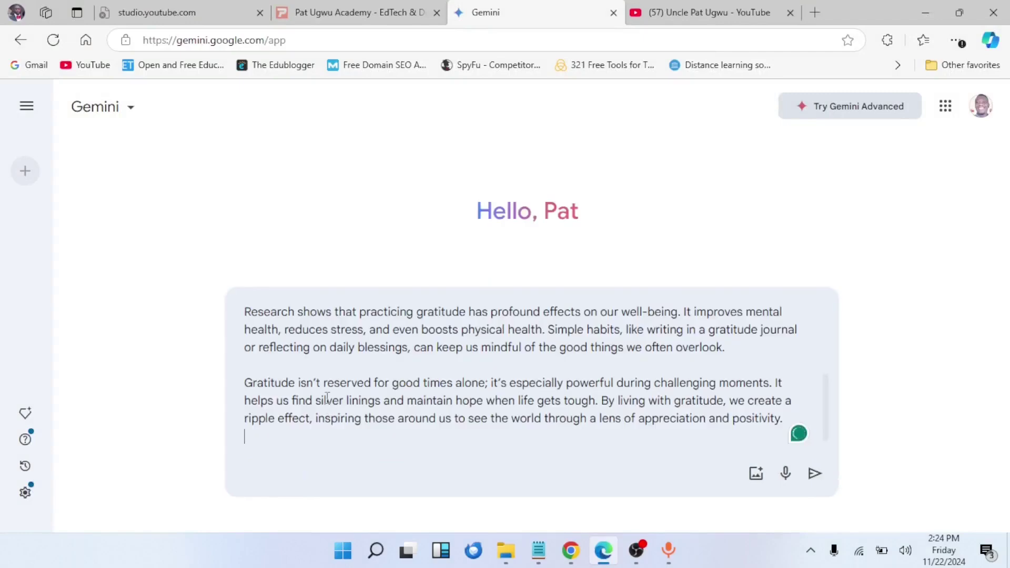
{"action": "scroll", "coordinate": [383, 375], "scroll_direction": "up", "scroll_amount": 3}
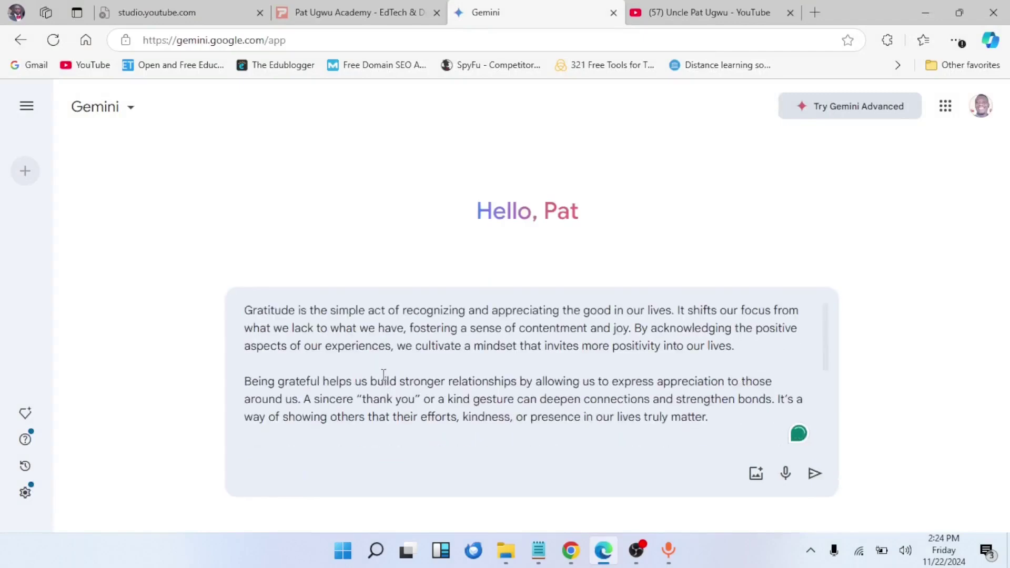
{"action": "left_click", "coordinate": [245, 310]}
{"action": "key", "text": "shift+Return"}
{"action": "key", "text": "shift+Return"}
{"action": "key", "text": "Up"}
{"action": "key", "text": "Up"}
{"action": "type", "text": "Reproduce this below text exactly as it:"}
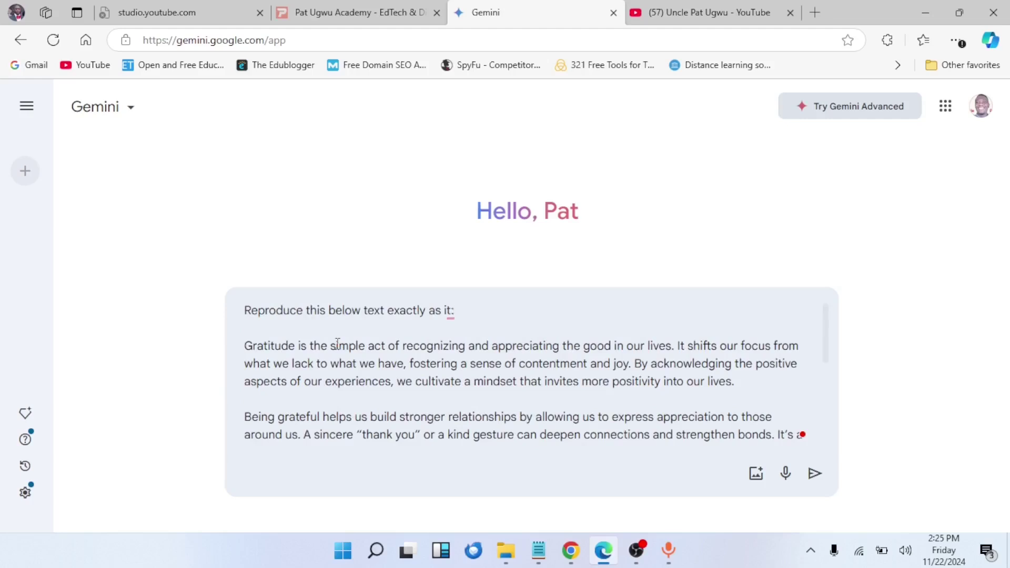
{"action": "left_click", "coordinate": [815, 476]}
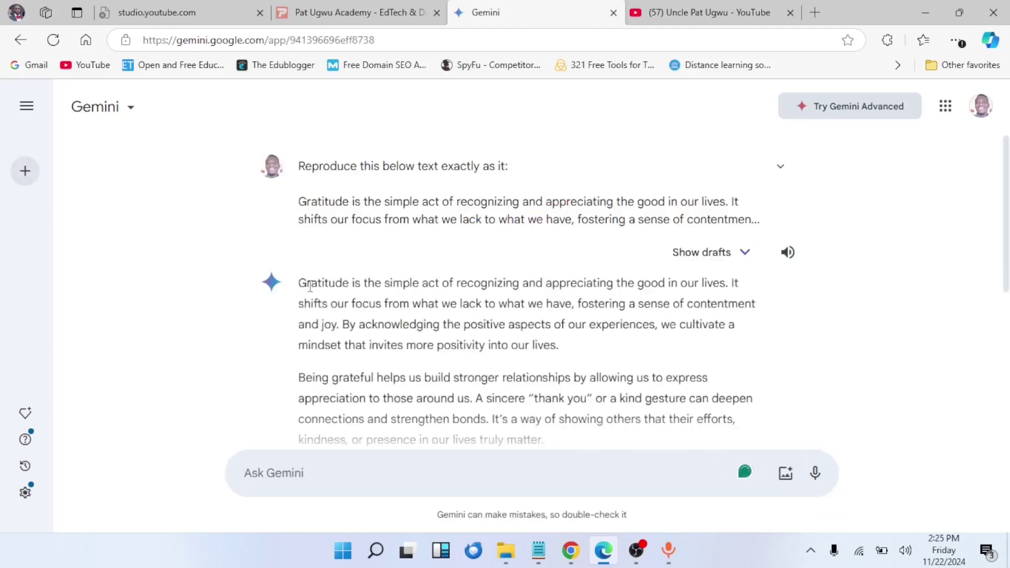
Scroll through Gemini's reproduced gratitude essay, including the relationships and well-being sections
{"action": "scroll", "coordinate": [313, 291], "scroll_direction": "down", "scroll_amount": 1}
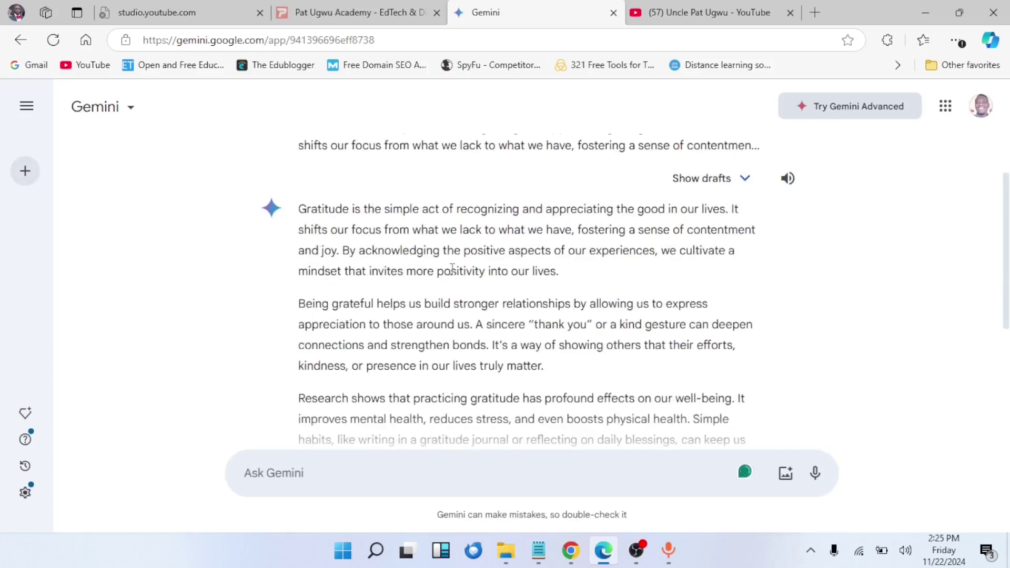
{"action": "scroll", "coordinate": [425, 309], "scroll_direction": "down", "scroll_amount": 4}
{"action": "scroll", "coordinate": [425, 310], "scroll_direction": "up", "scroll_amount": 5}
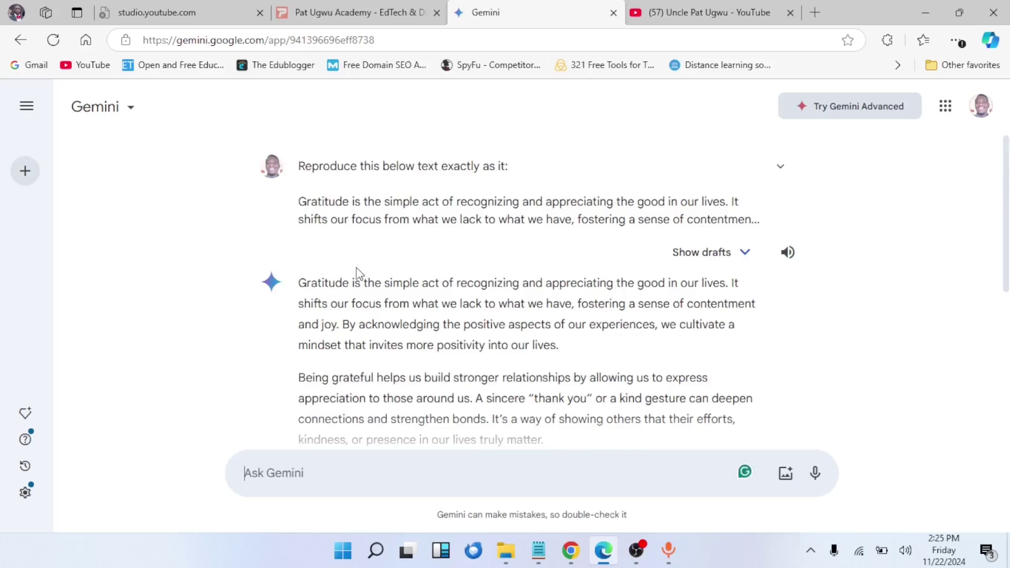
{"action": "scroll", "coordinate": [356, 279], "scroll_direction": "down", "scroll_amount": 1}
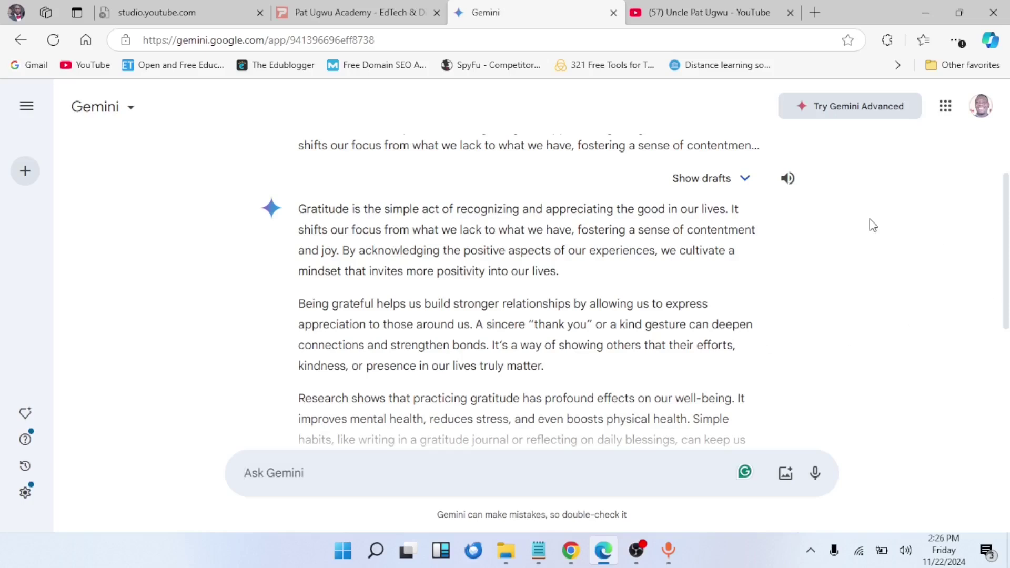
Have Gemini read the gratitude reply aloud, then pause the playback
{"action": "left_click", "coordinate": [788, 182]}
{"action": "mouse_move", "coordinate": [341, 251]}
{"action": "left_mouse_down"}
{"action": "mouse_move", "coordinate": [391, 270]}
{"action": "mouse_move", "coordinate": [559, 271]}
{"action": "mouse_move", "coordinate": [575, 282]}
{"action": "left_mouse_up"}
{"action": "left_click", "coordinate": [577, 278]}
{"action": "left_click", "coordinate": [787, 178]}
Launch Free Cam 8 from the Start menu's pinned apps
{"action": "left_click", "coordinate": [377, 553]}
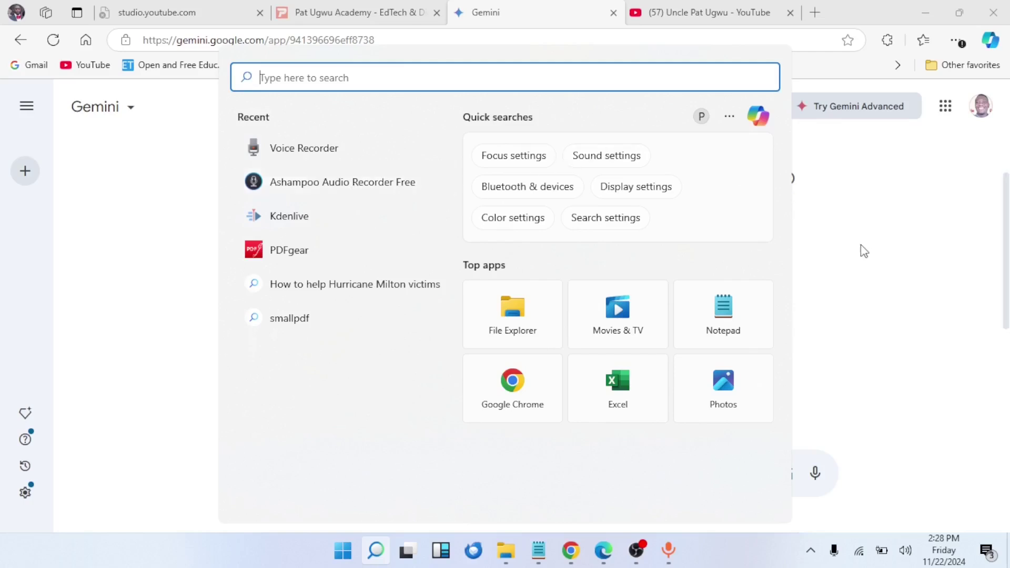
{"action": "left_click", "coordinate": [877, 307]}
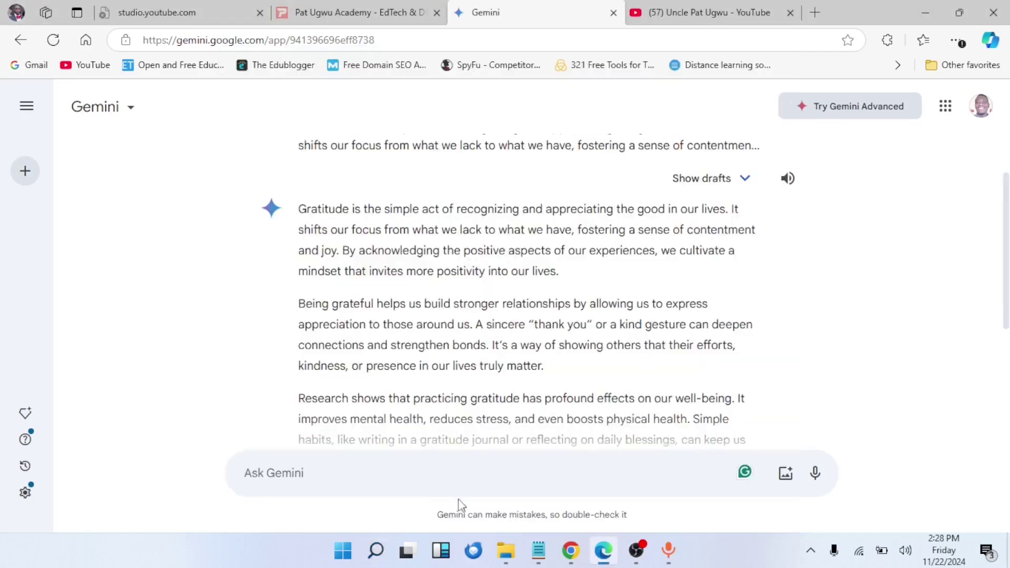
{"action": "left_click", "coordinate": [336, 561]}
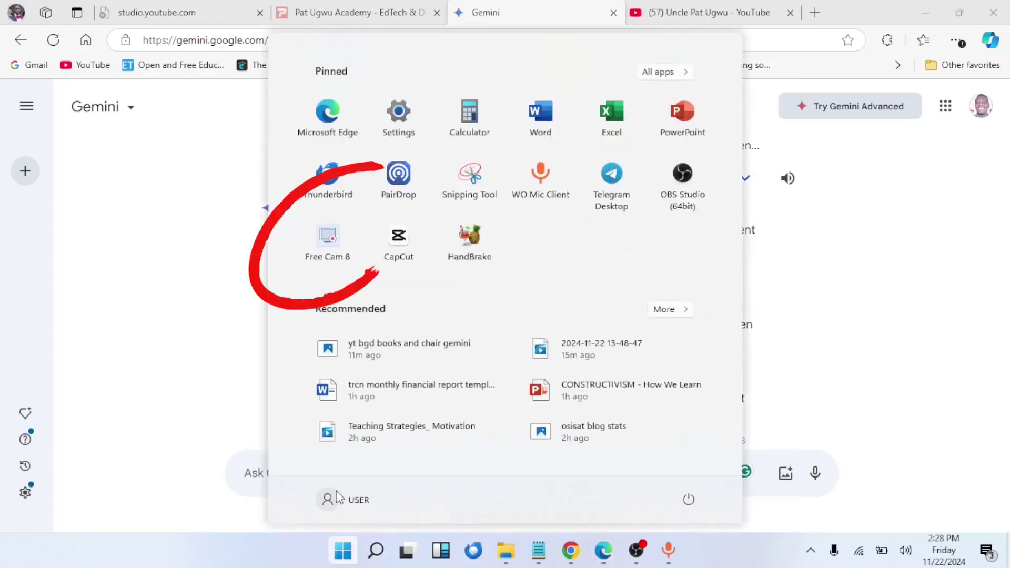
{"action": "left_click", "coordinate": [329, 237]}
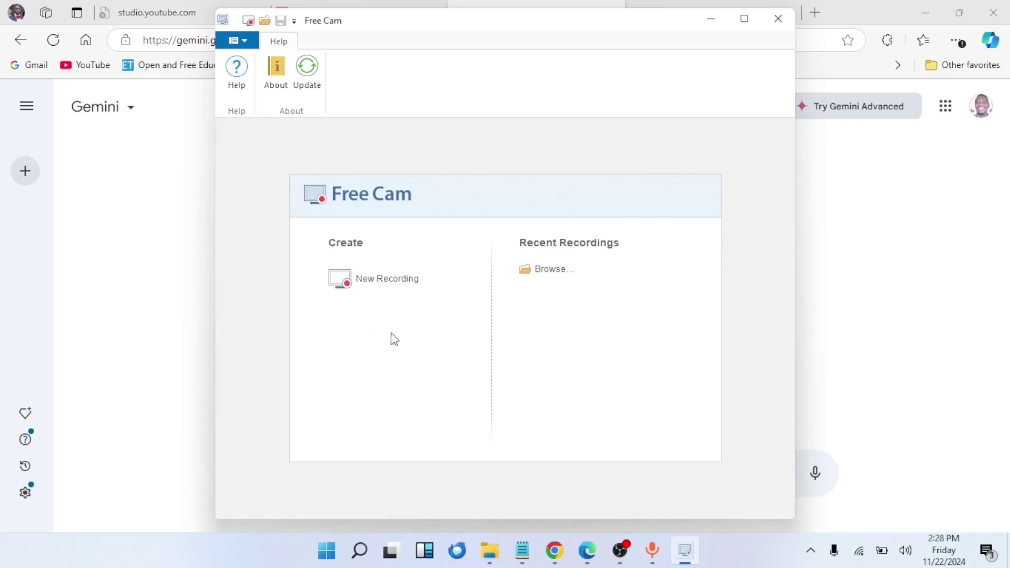
Start a new 1280×720 Free Cam recording with the microphone muted and system sounds on
{"action": "left_click", "coordinate": [414, 284]}
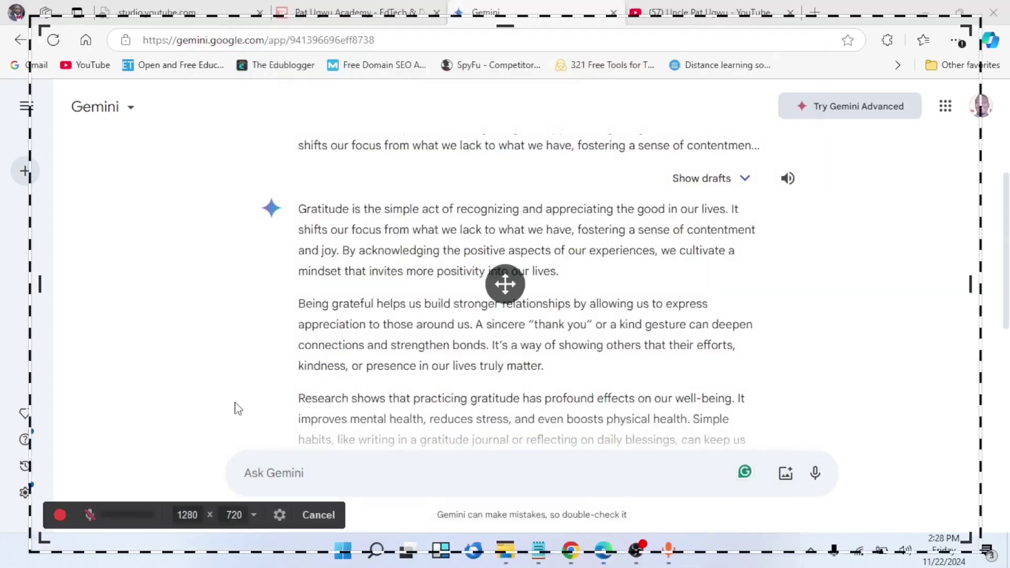
{"action": "left_click", "coordinate": [87, 516]}
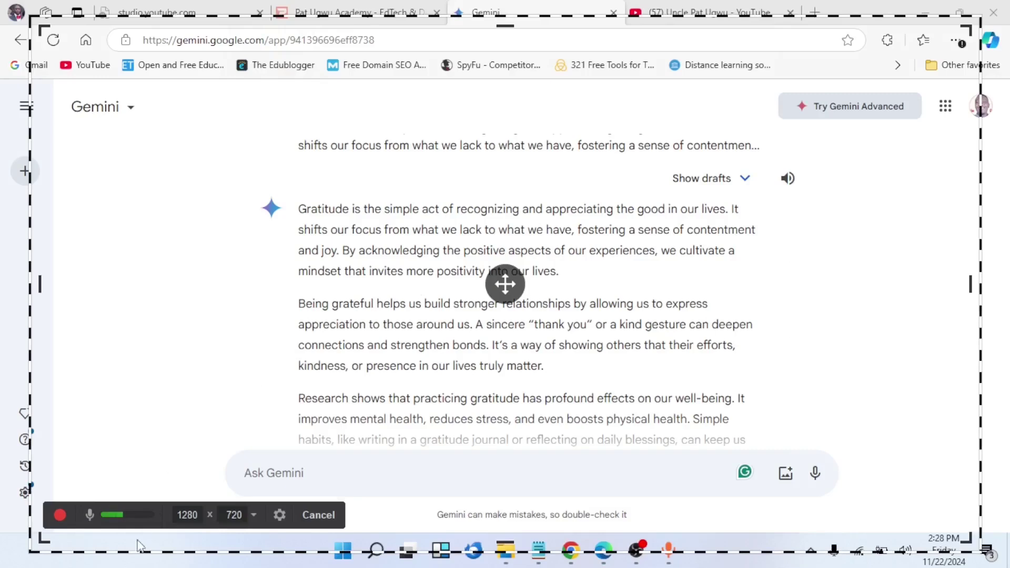
{"action": "left_click", "coordinate": [88, 515]}
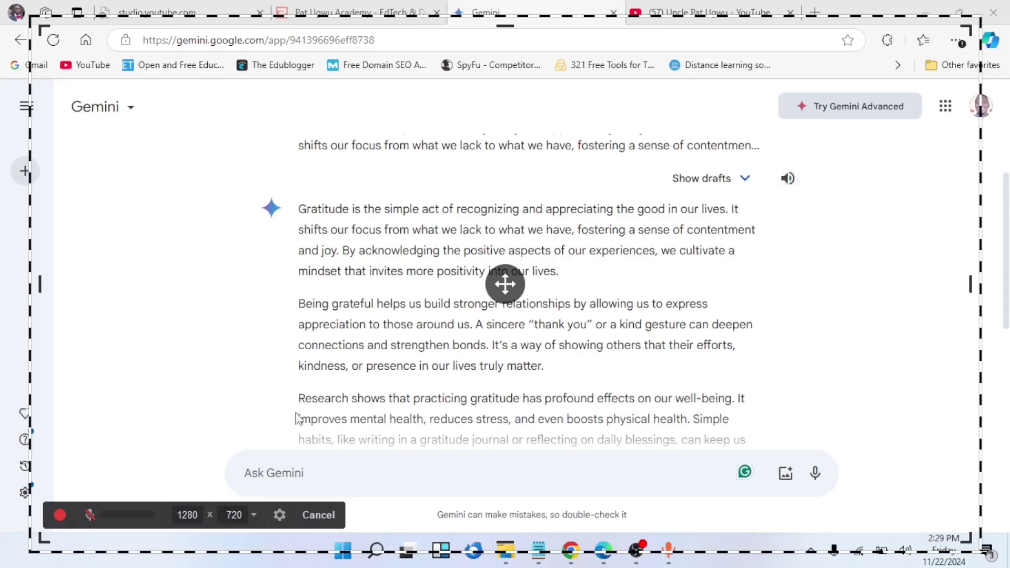
{"action": "left_click", "coordinate": [279, 520]}
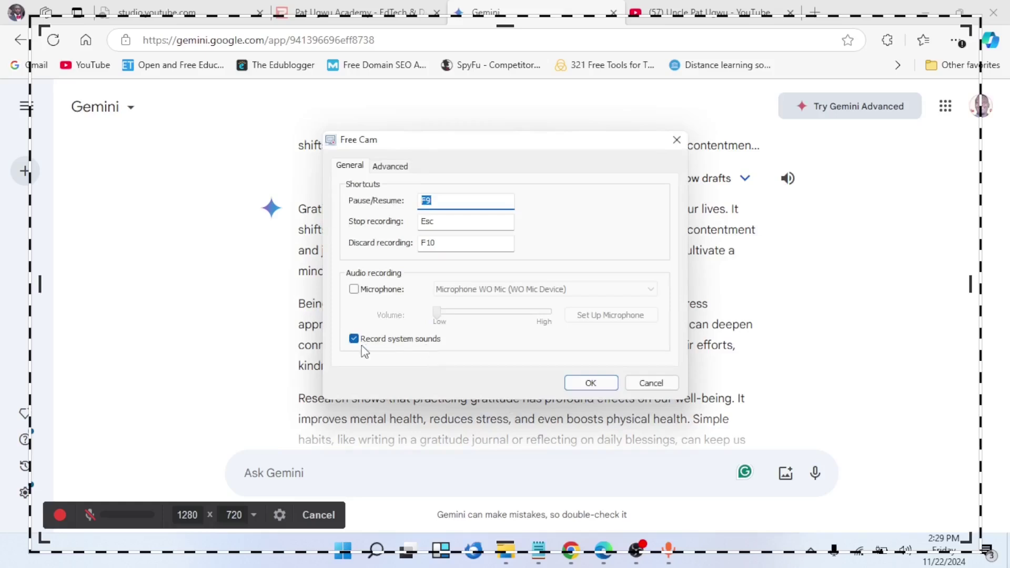
{"action": "left_click", "coordinate": [589, 383]}
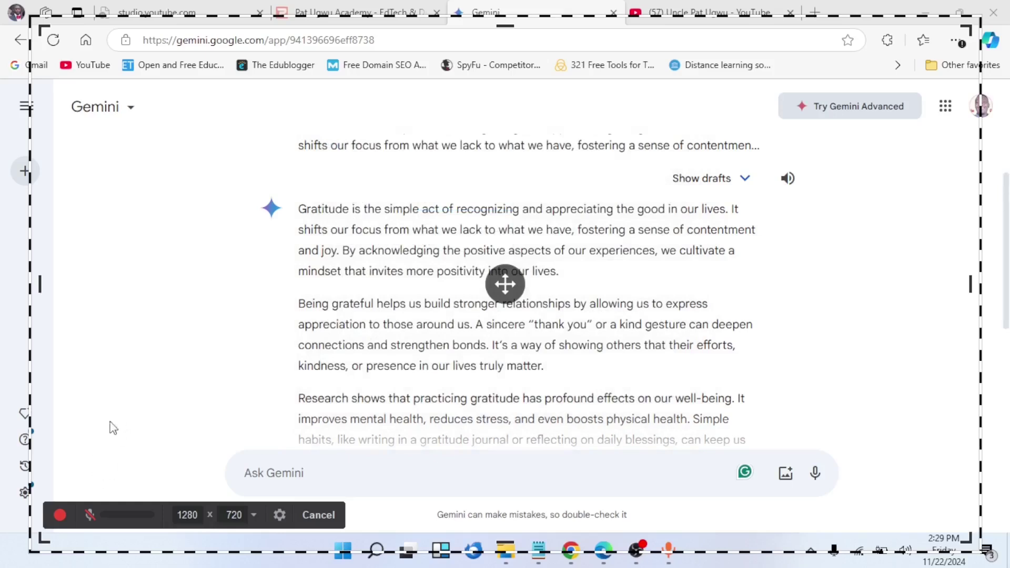
{"action": "left_click", "coordinate": [57, 514]}
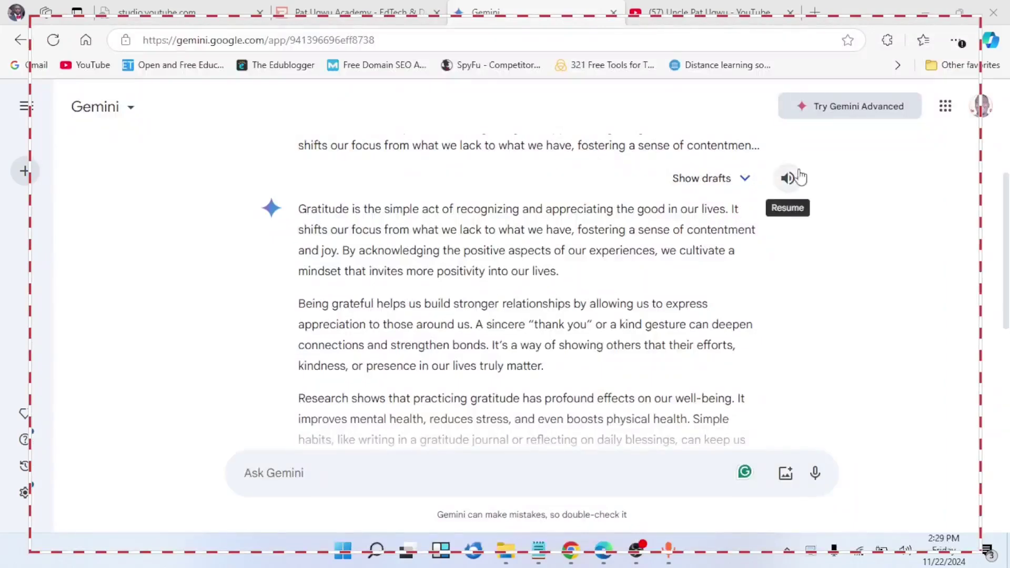
Resume Gemini's read-aloud of the gratitude passage, then stop it to end the 25-second capture
{"action": "left_click", "coordinate": [787, 179]}
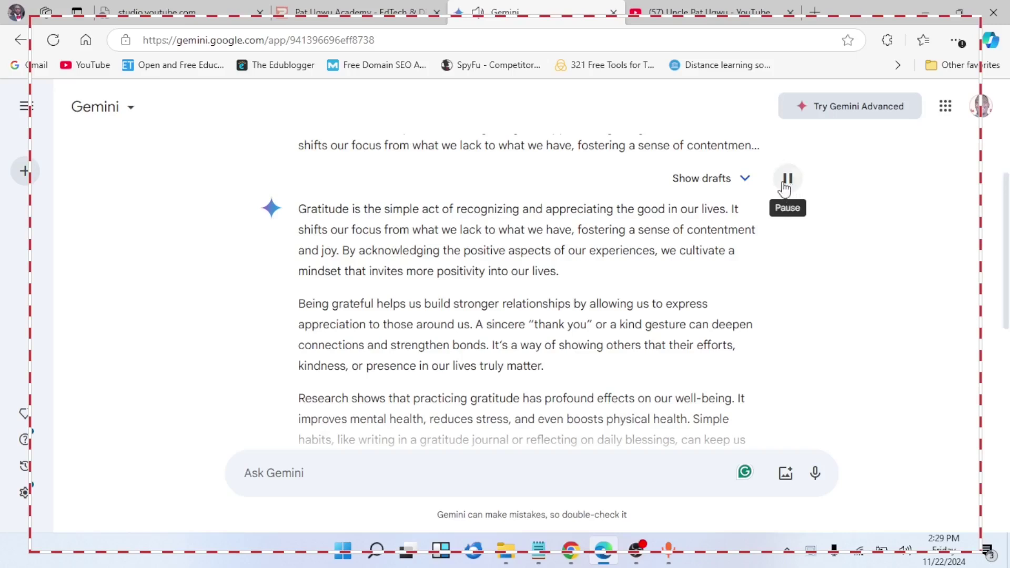
{"action": "left_click", "coordinate": [786, 180]}
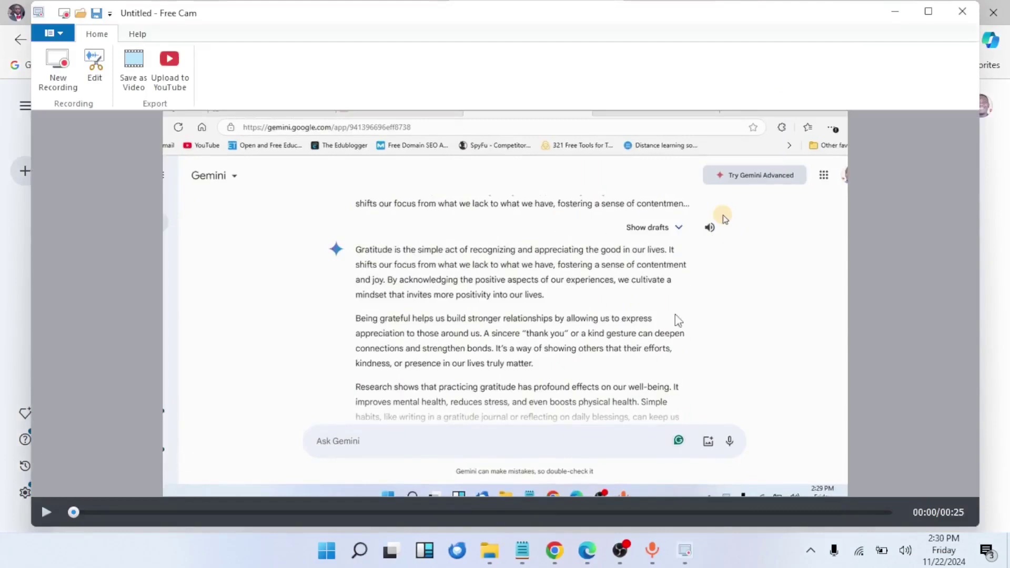
Play the untitled clip in Free Cam's preview and pause it at 00:12
{"action": "left_click", "coordinate": [44, 514]}
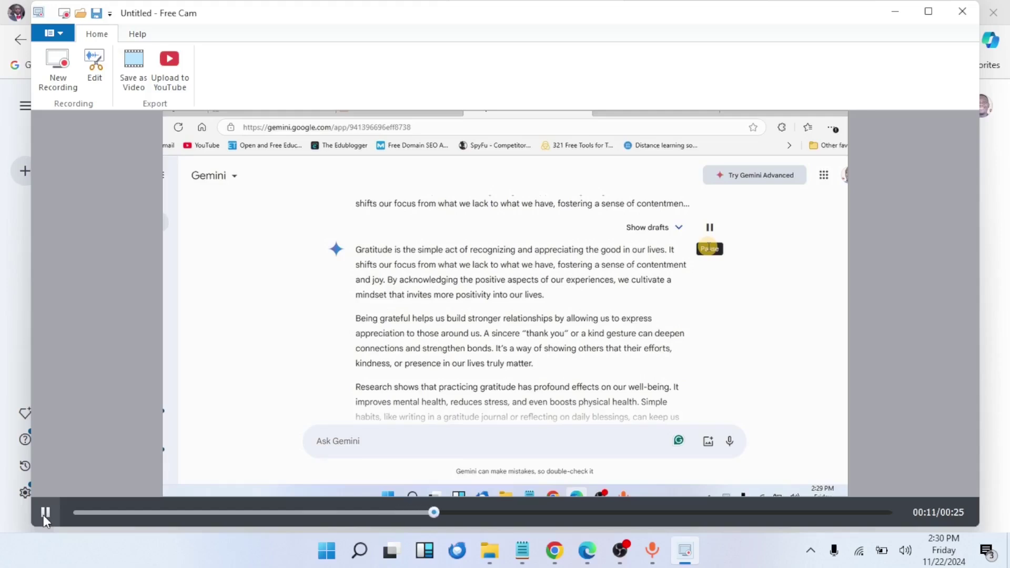
{"action": "left_click", "coordinate": [44, 516]}
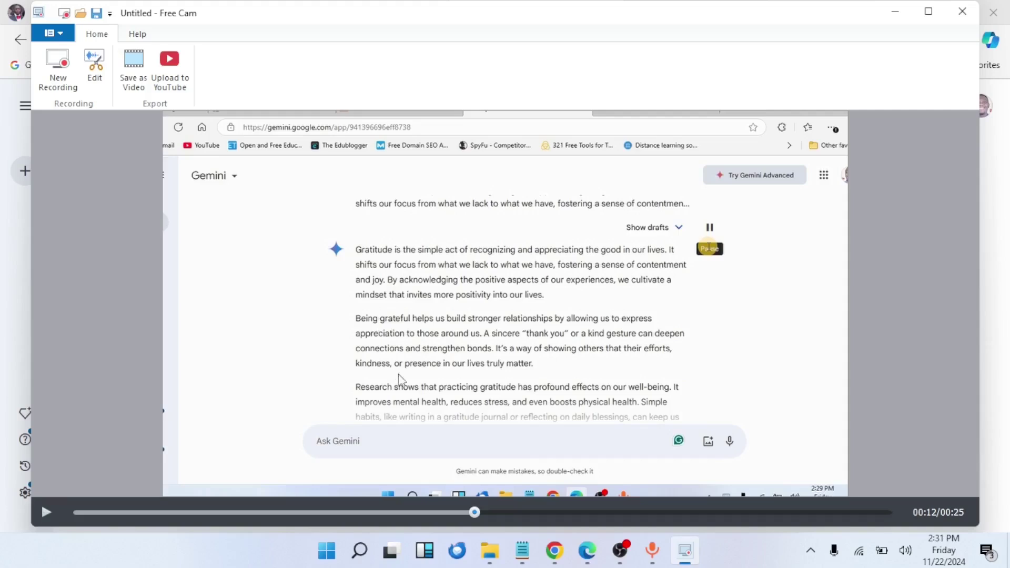
Save the recording as the WMV file 'Screen Recording 2' in the Videos folder
{"action": "left_click", "coordinate": [128, 77]}
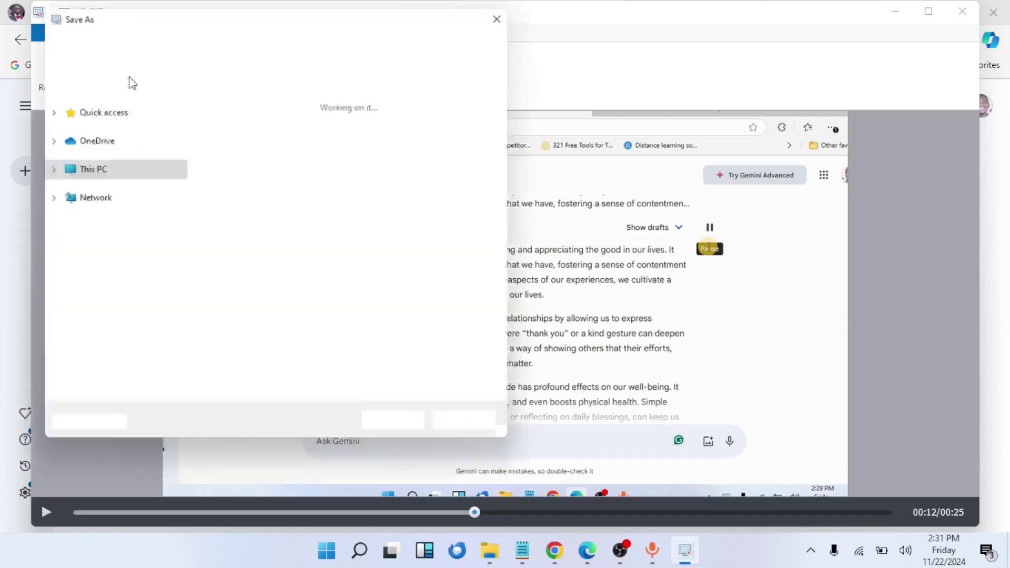
{"action": "left_click", "coordinate": [319, 377]}
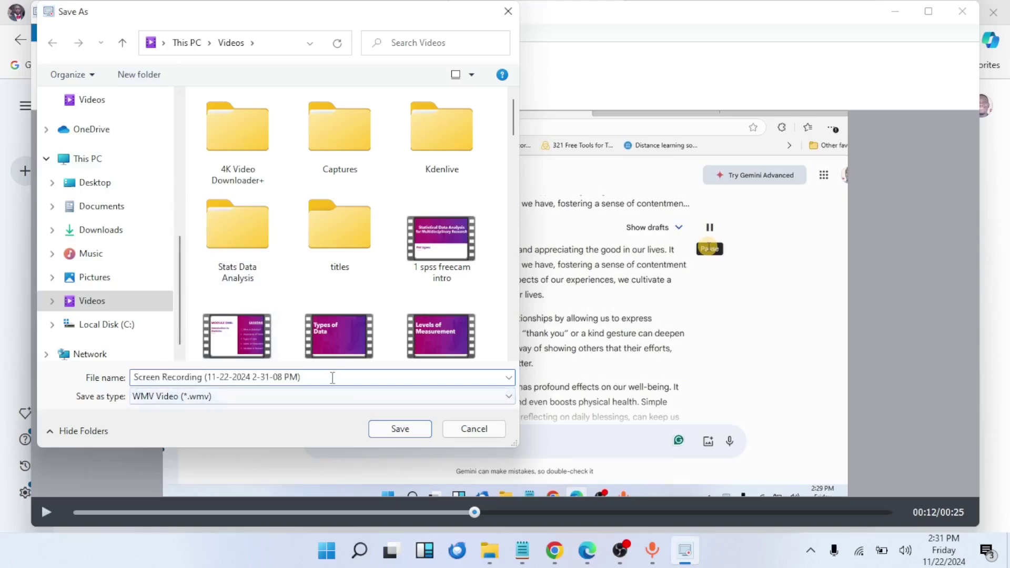
{"action": "left_click_drag", "start_coordinate": [320, 377], "coordinate": [205, 372]}
{"action": "type", "text": "2"}
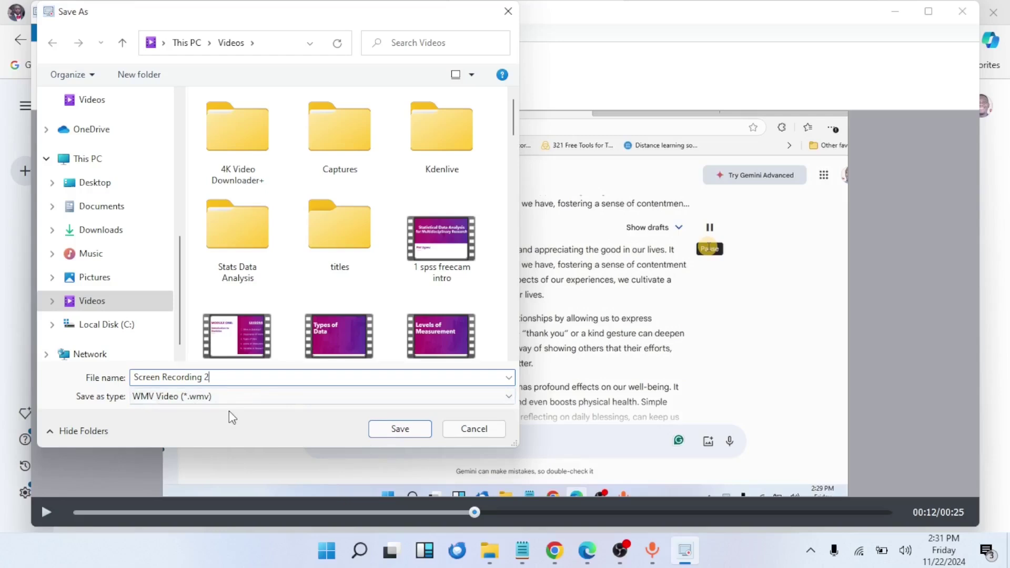
{"action": "left_click", "coordinate": [394, 430]}
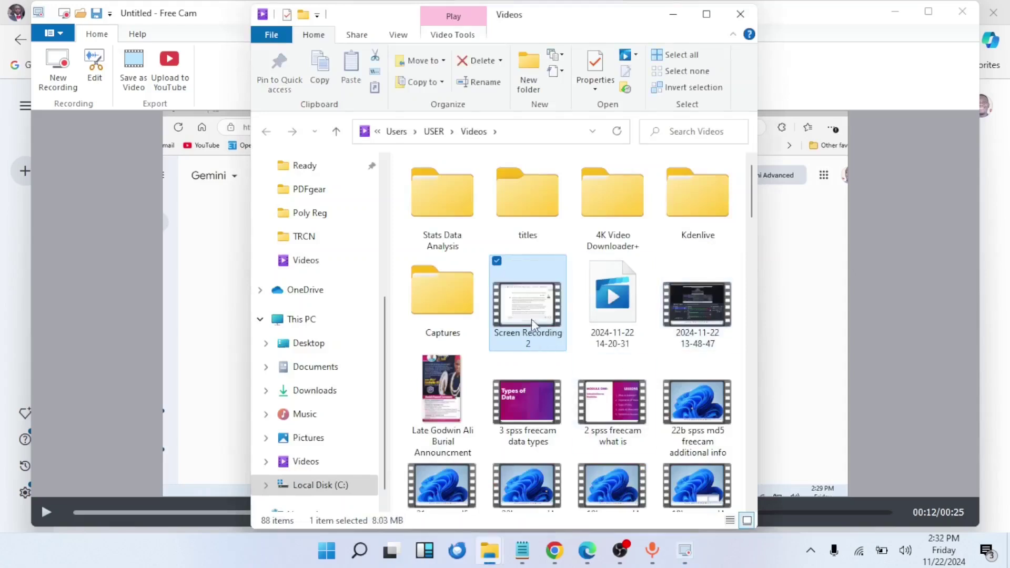
Play Screen Recording 2 from the Videos folder in Media Player, then pause it
{"action": "double_click", "coordinate": [528, 305]}
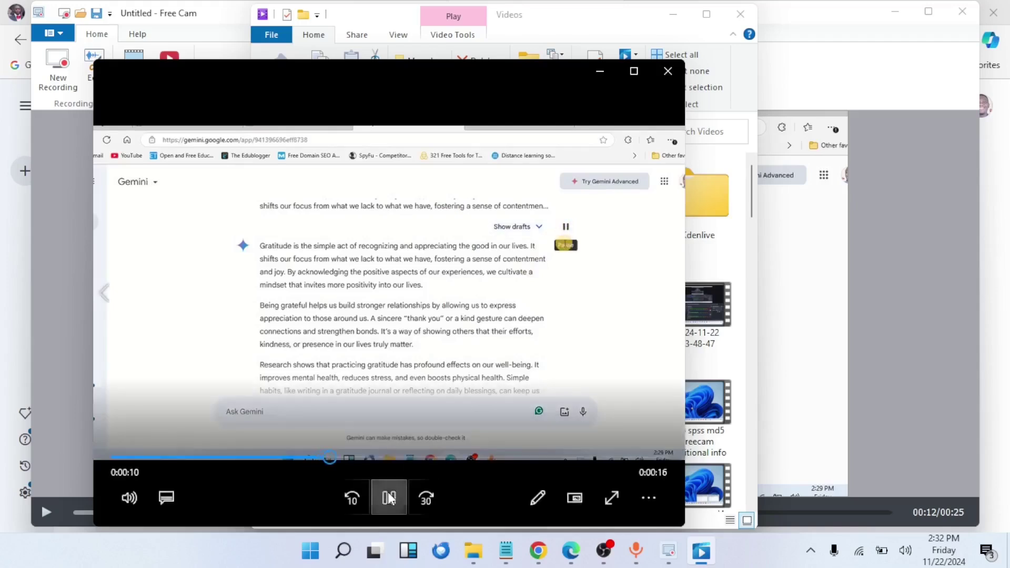
{"action": "left_click", "coordinate": [389, 497]}
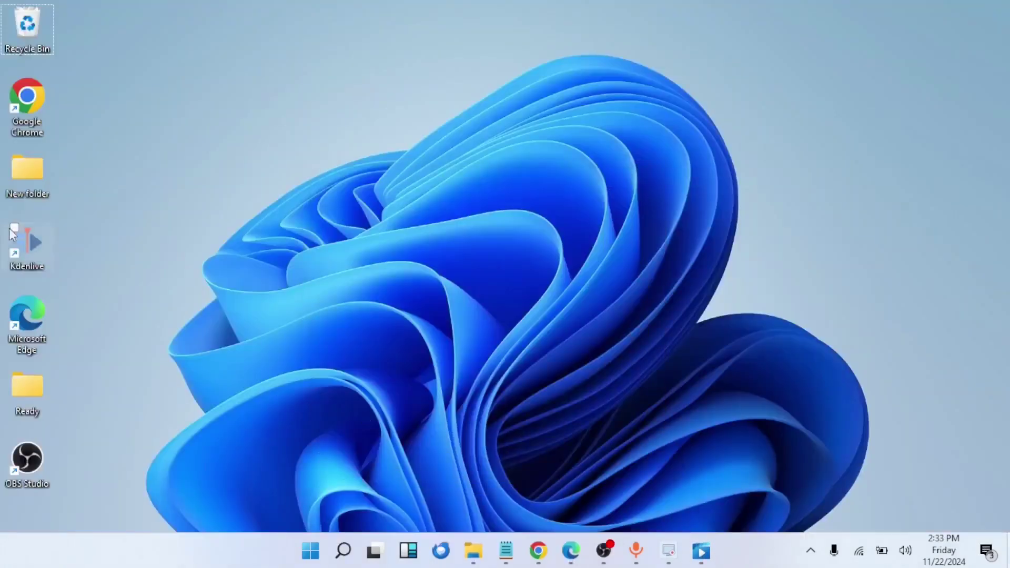
Launch Kdenlive past its startup prompt and bring the Videos folder window forward
{"action": "left_click", "coordinate": [35, 254]}
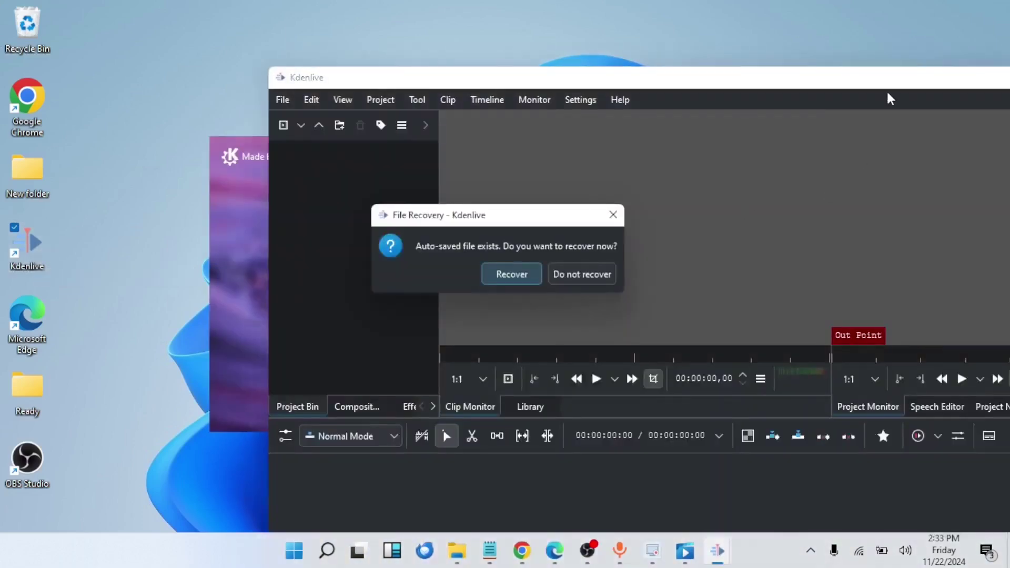
{"action": "left_click", "coordinate": [497, 278]}
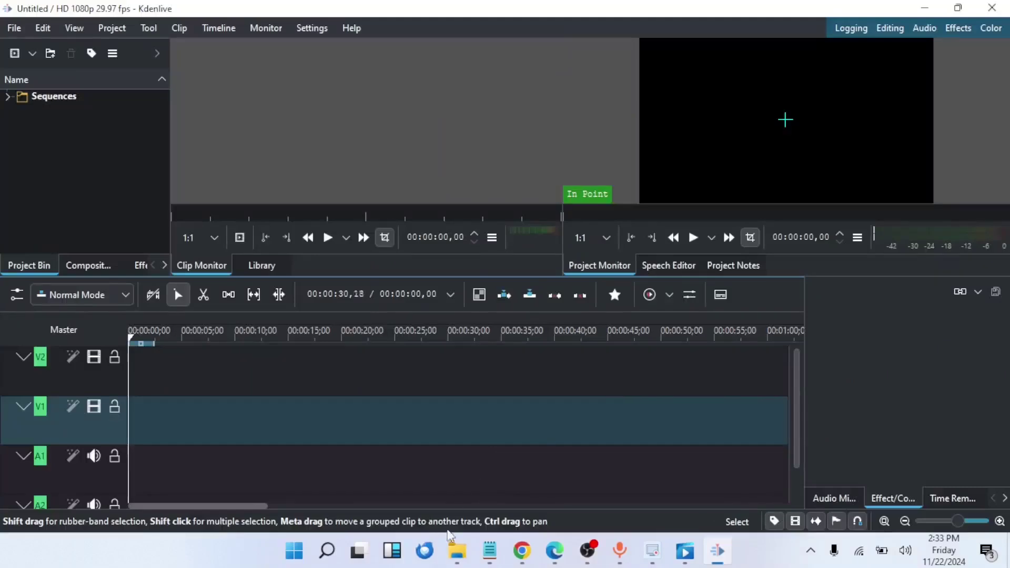
{"action": "mouse_move", "coordinate": [458, 550]}
{"action": "left_click", "coordinate": [489, 497]}
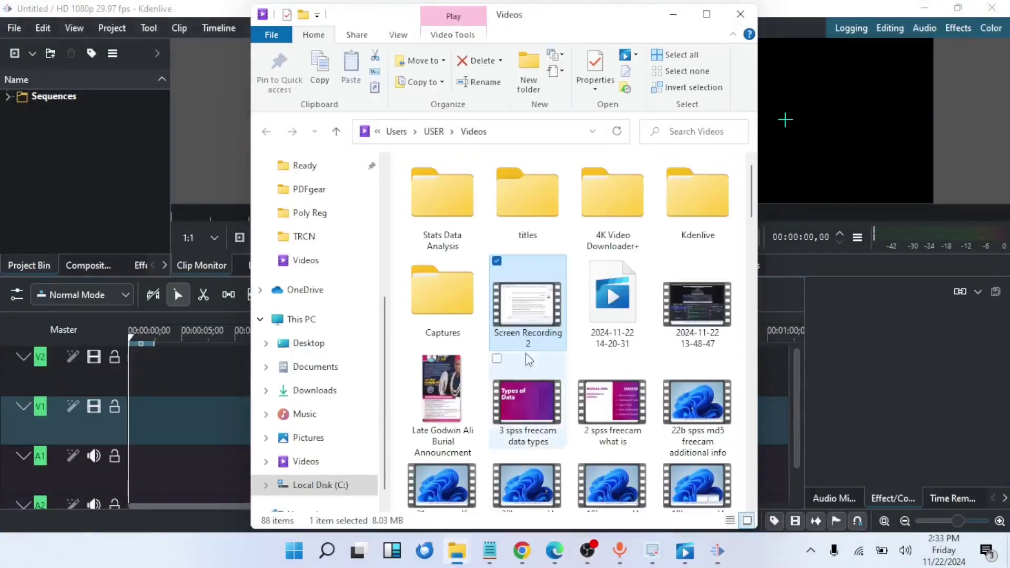
Import Screen Recording 2.wmv, switch the project to HD 720p 24 fps, and place it at the timeline start
{"action": "left_click_drag", "start_coordinate": [527, 318], "coordinate": [96, 192]}
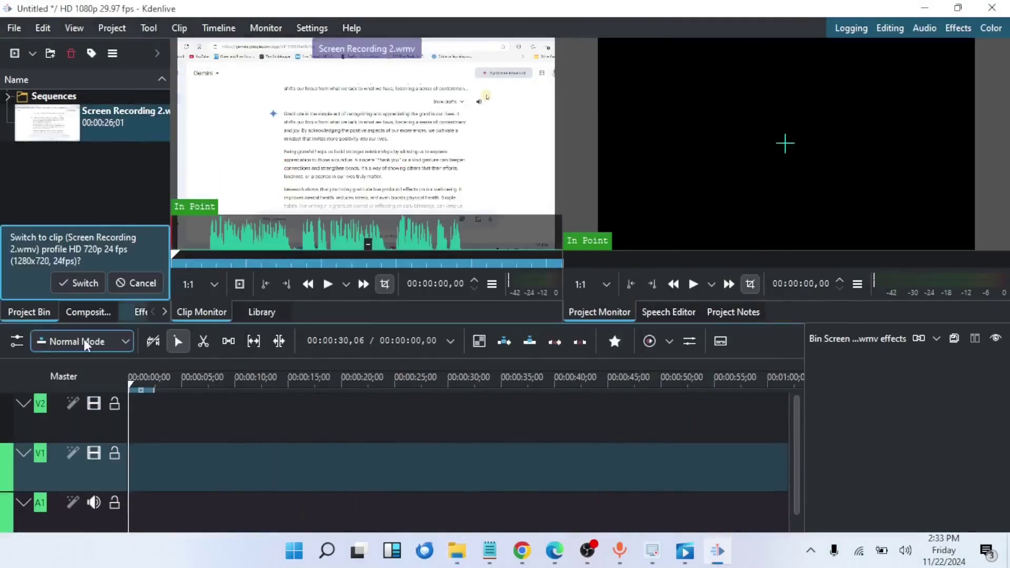
{"action": "left_click", "coordinate": [85, 284]}
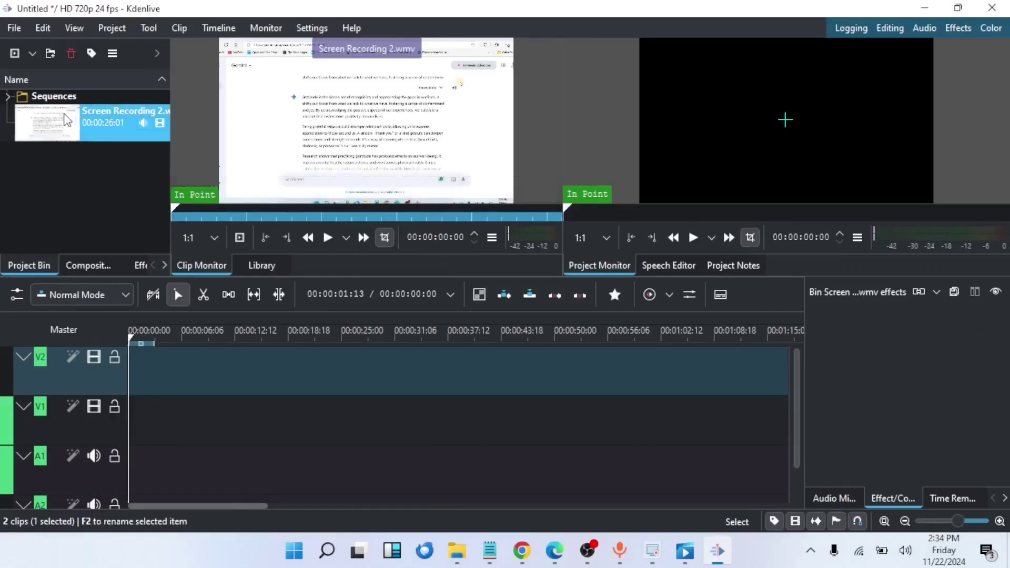
{"action": "left_click_drag", "start_coordinate": [67, 120], "coordinate": [131, 443]}
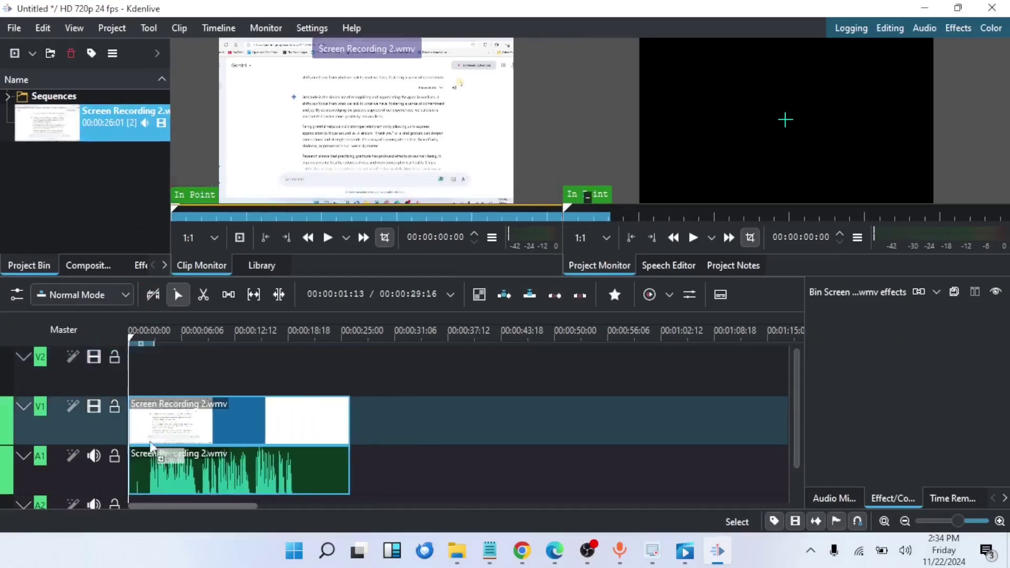
Play the timeline clip from near the start to 00:00:06:13 to find the speech
{"action": "left_click", "coordinate": [144, 377]}
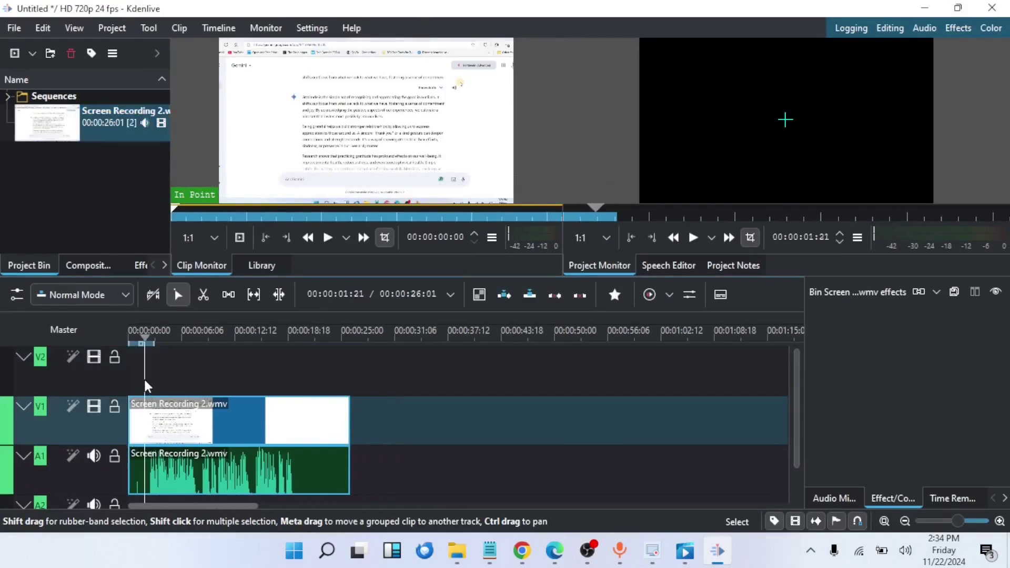
{"action": "left_click", "coordinate": [694, 237]}
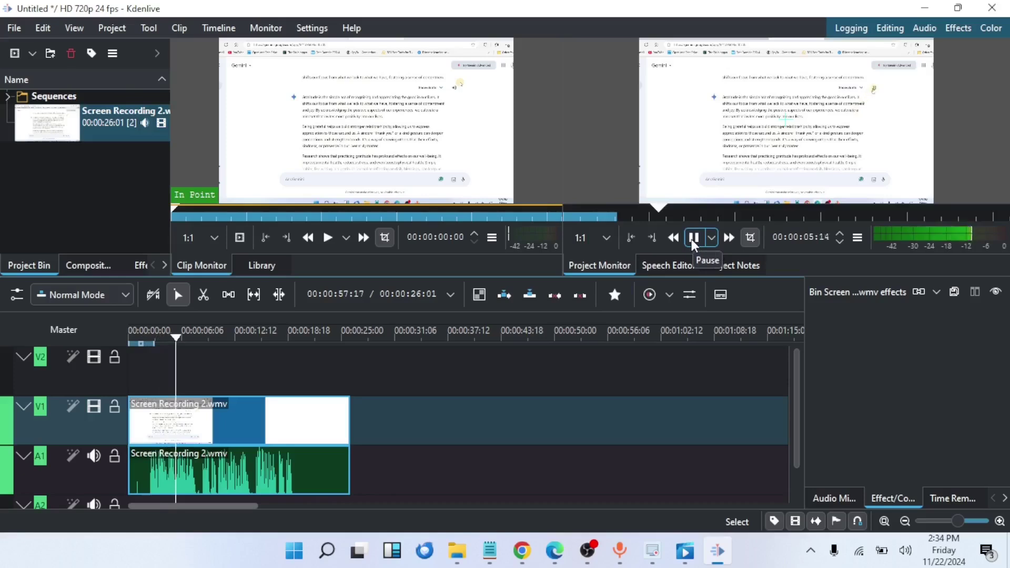
{"action": "left_click", "coordinate": [693, 237]}
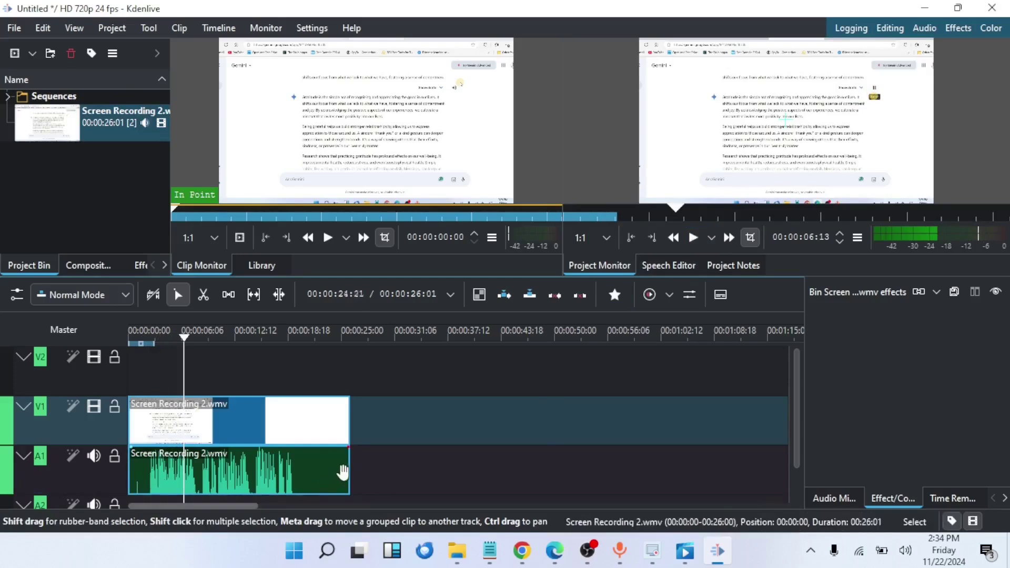
Split Screen Recording 2.wmv with the Razor tool just after its start and where speech ends
{"action": "left_click", "coordinate": [202, 295]}
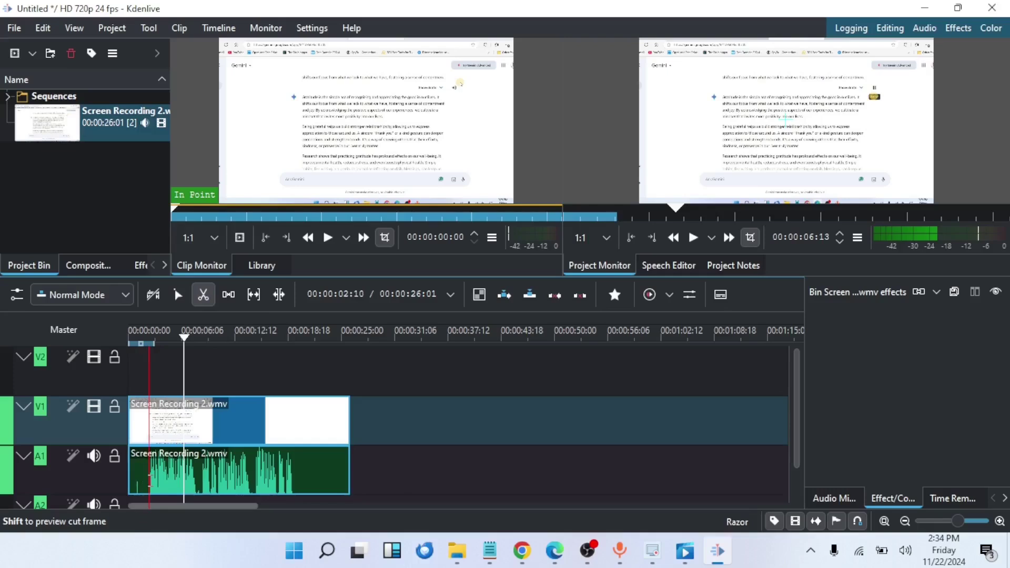
{"action": "left_click", "coordinate": [149, 476]}
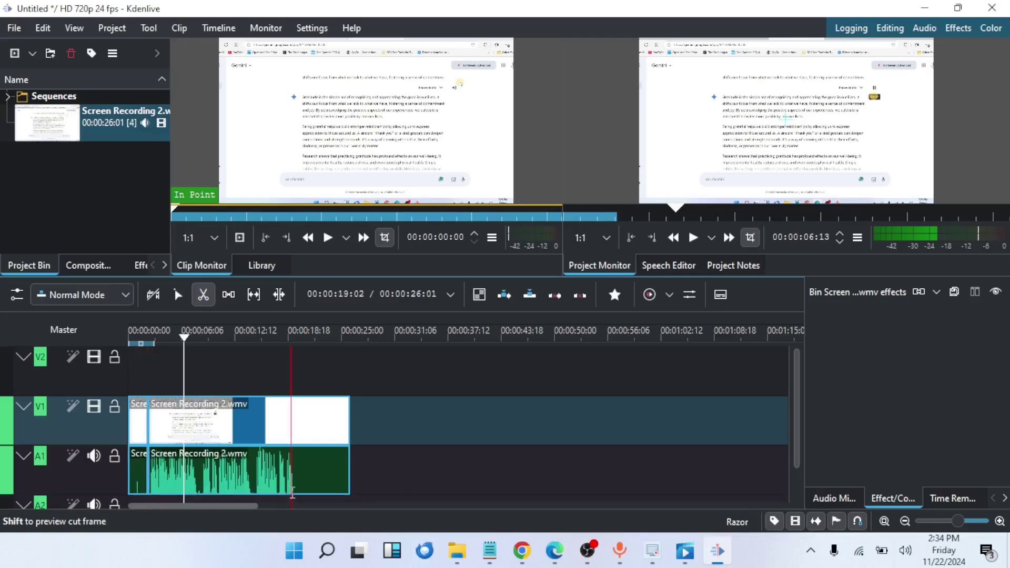
{"action": "left_click", "coordinate": [295, 486]}
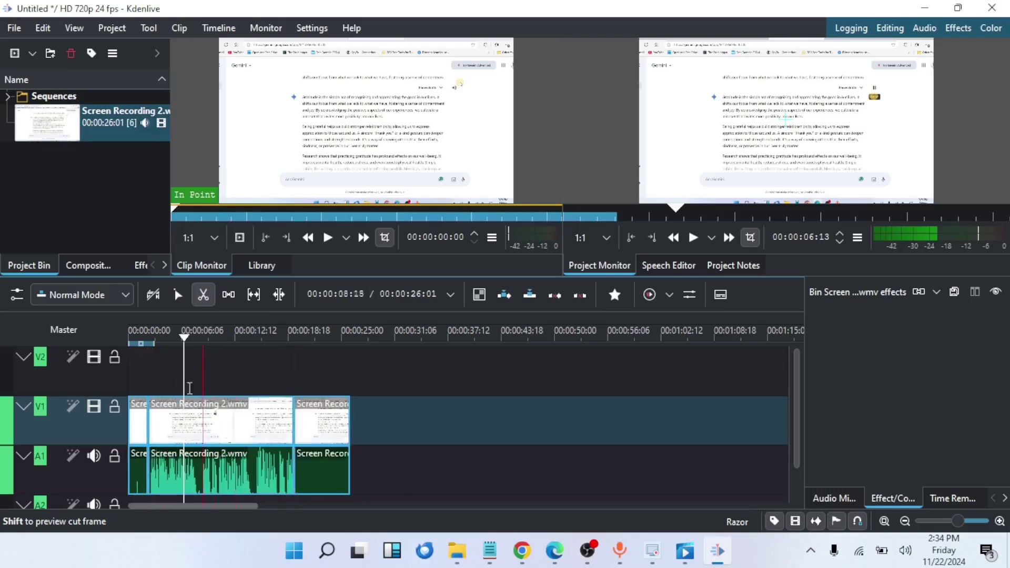
Delete the quiet final piece and the short opening piece, keeping only the spoken middle
{"action": "left_click", "coordinate": [168, 295]}
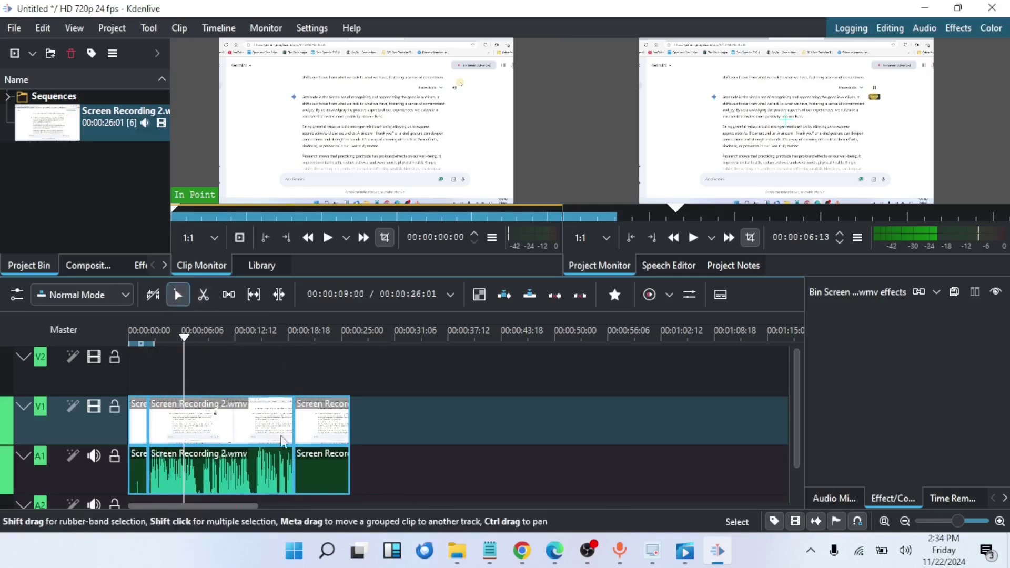
{"action": "left_click", "coordinate": [322, 423]}
{"action": "key", "text": "Delete"}
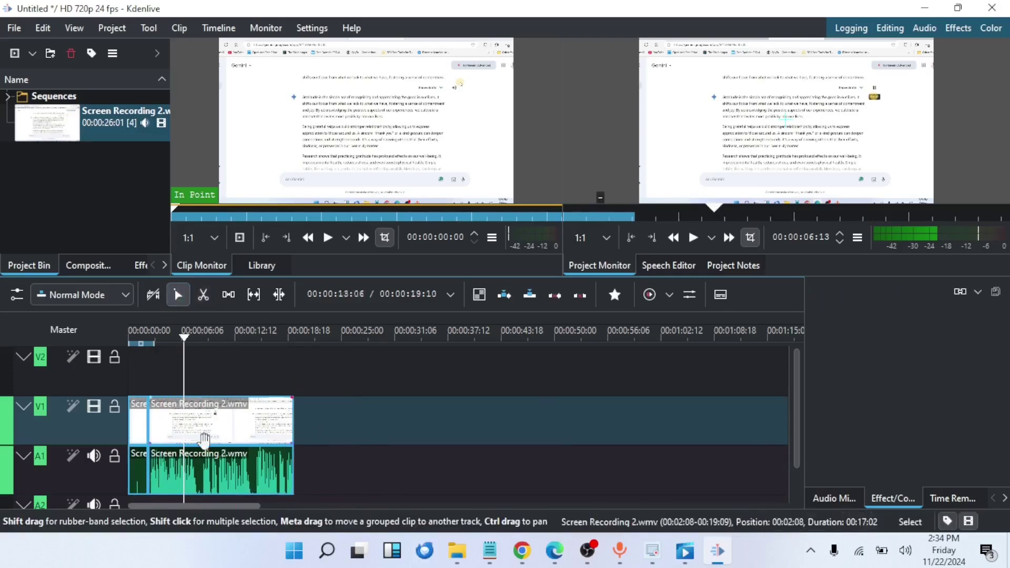
{"action": "left_click", "coordinate": [139, 425]}
{"action": "key", "text": "Delete"}
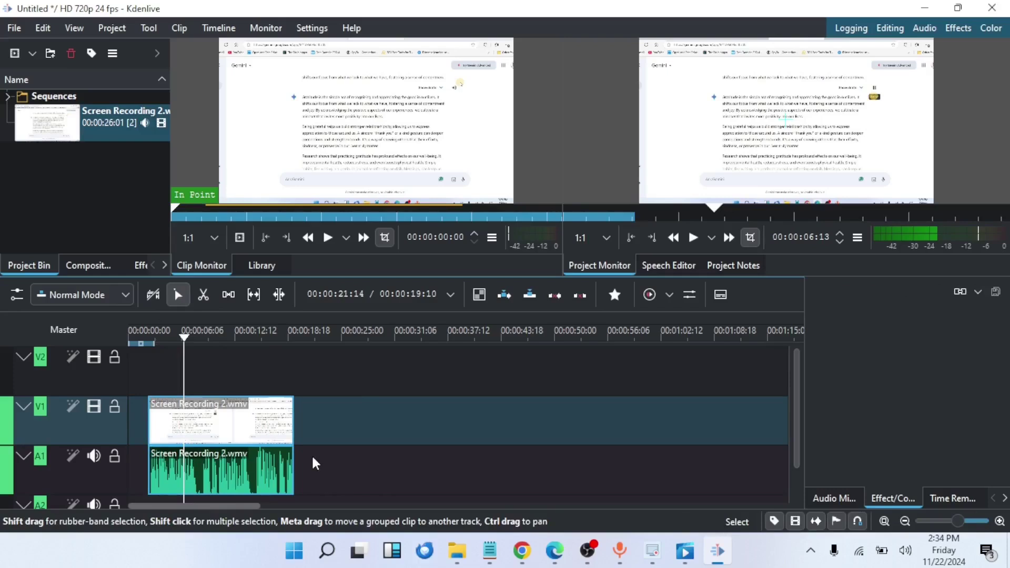
Ungroup the clip and delete its V1 video part from the timeline
{"action": "right_click", "coordinate": [250, 432]}
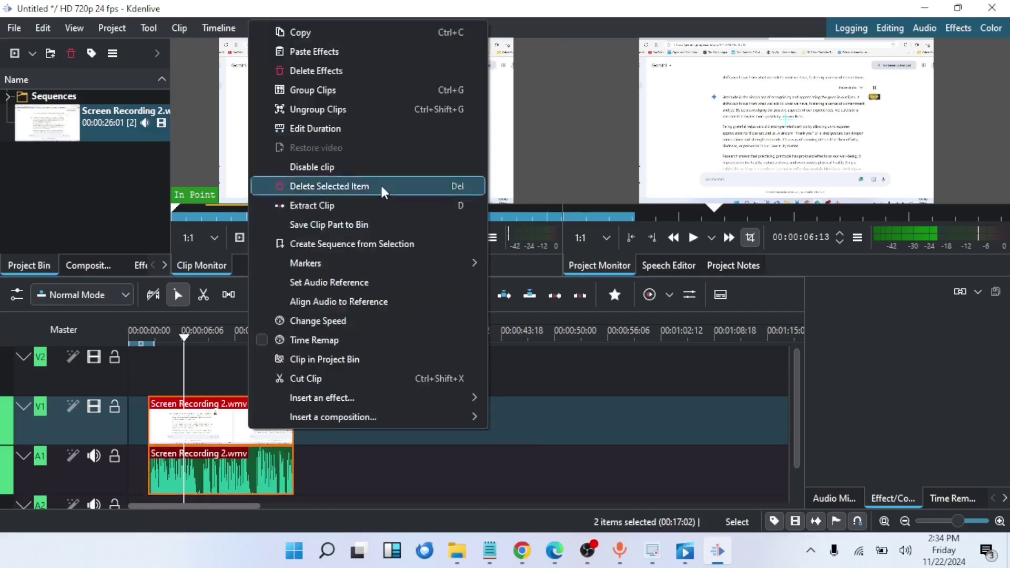
{"action": "left_click", "coordinate": [375, 111]}
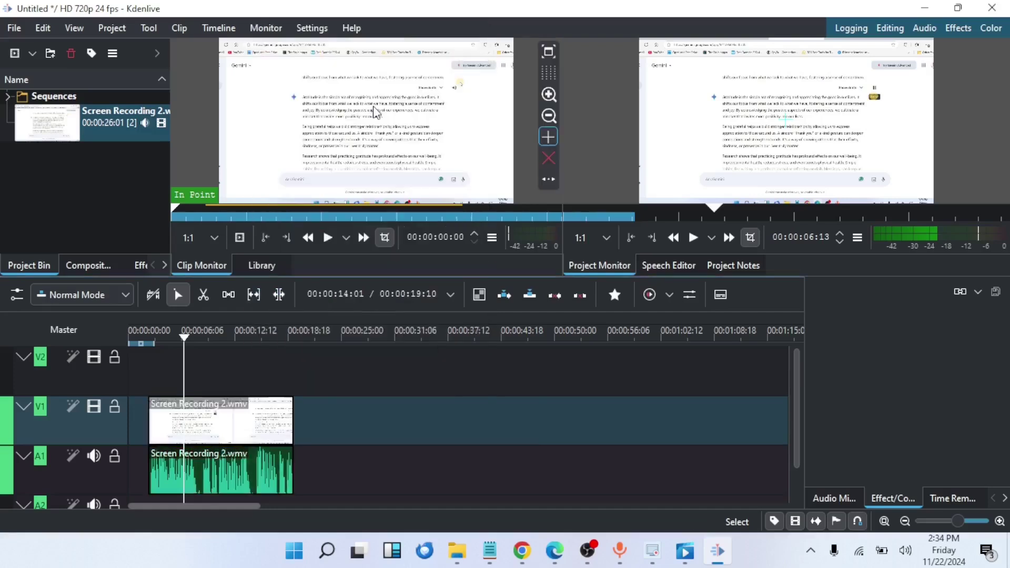
{"action": "left_click", "coordinate": [334, 355]}
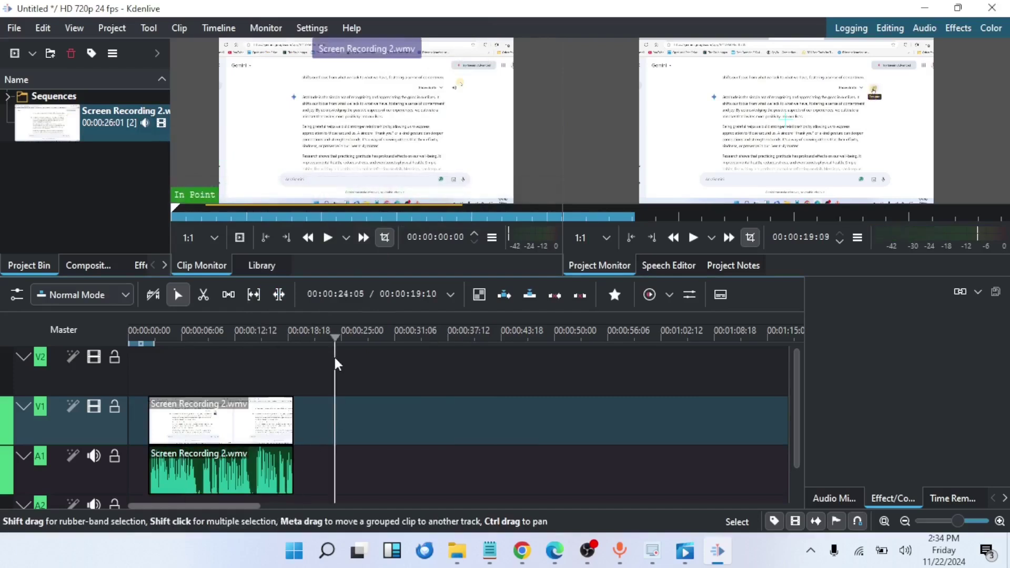
{"action": "left_click", "coordinate": [244, 419]}
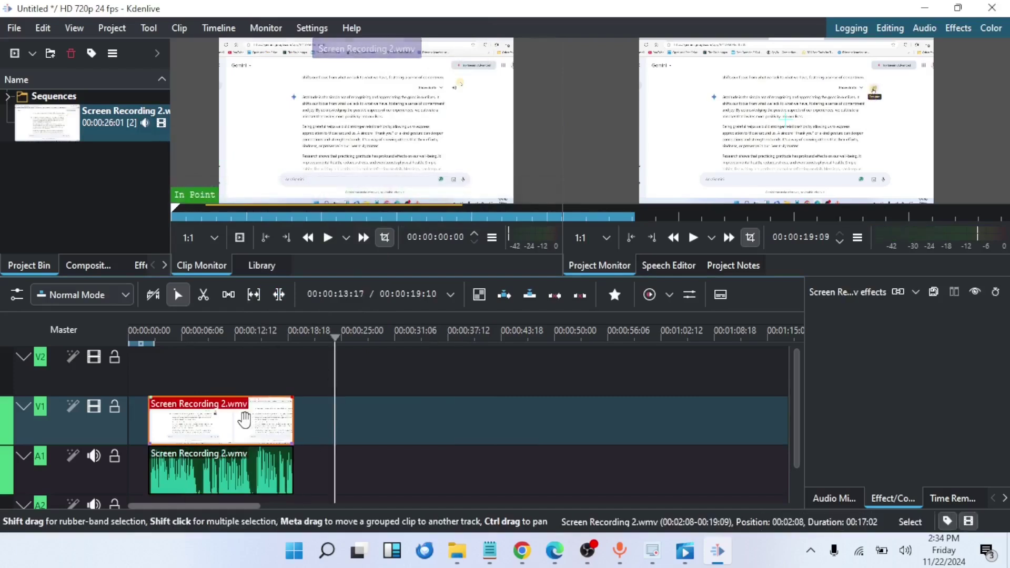
{"action": "key", "text": "Delete"}
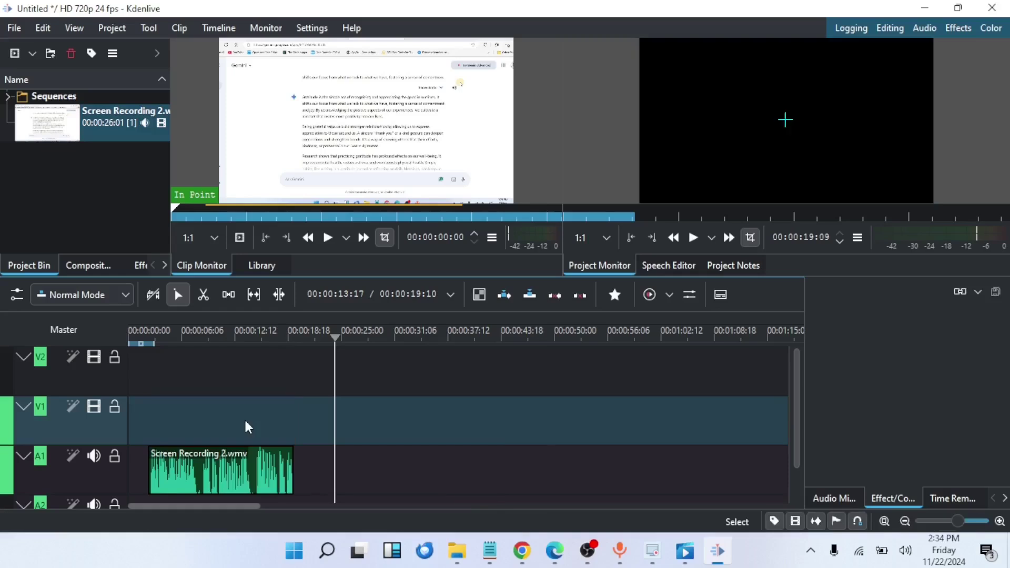
Move the A1 audio clip left so it starts at 00:00:00:00
{"action": "left_click", "coordinate": [233, 474]}
{"action": "left_click_drag", "start_coordinate": [233, 473], "coordinate": [214, 474]}
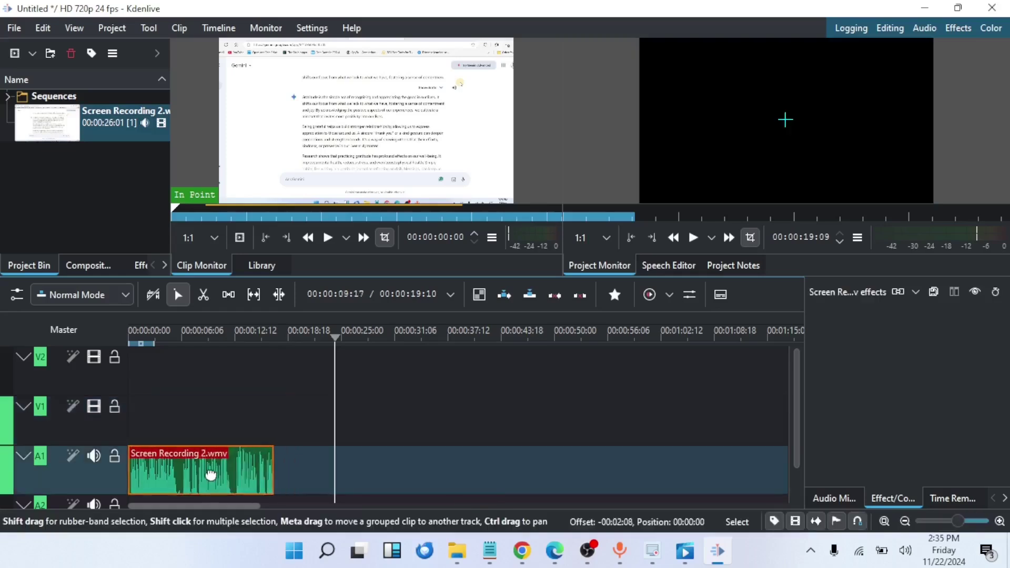
{"action": "left_click", "coordinate": [221, 419]}
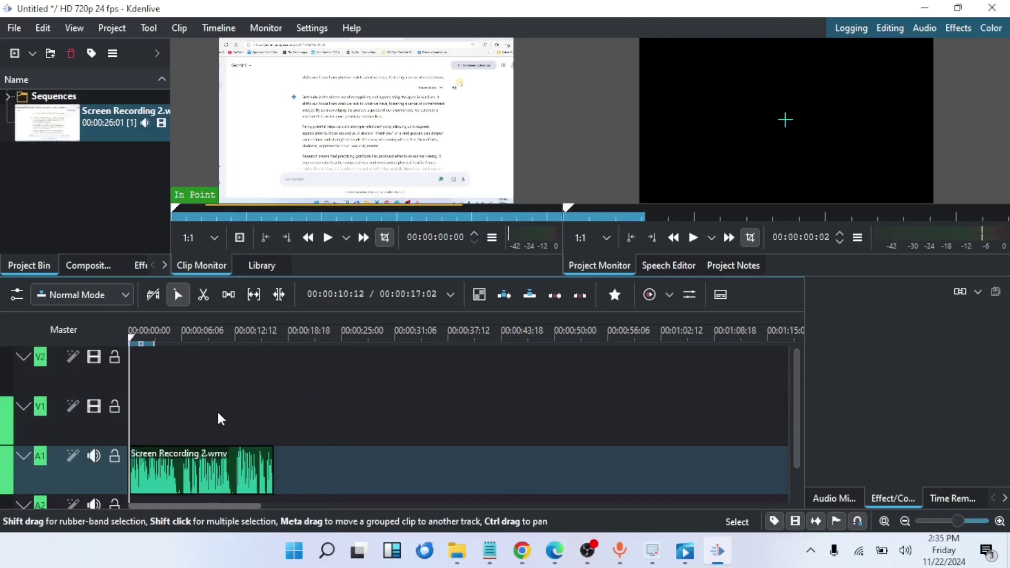
{"action": "left_click", "coordinate": [188, 476]}
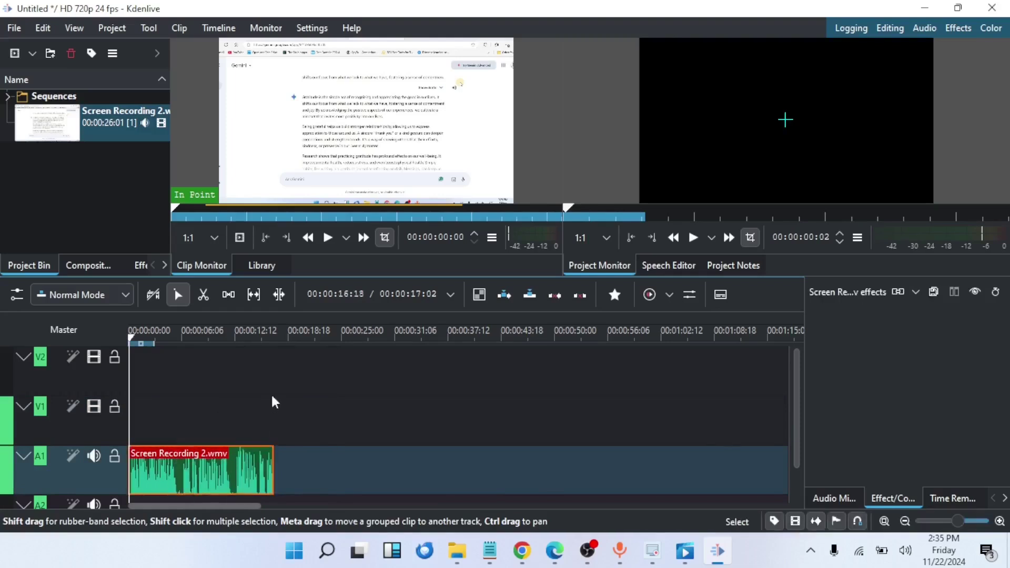
Open Project > Render and pick the Audio only MP3 preset, making the output untitled.mp3
{"action": "left_click", "coordinate": [112, 28]}
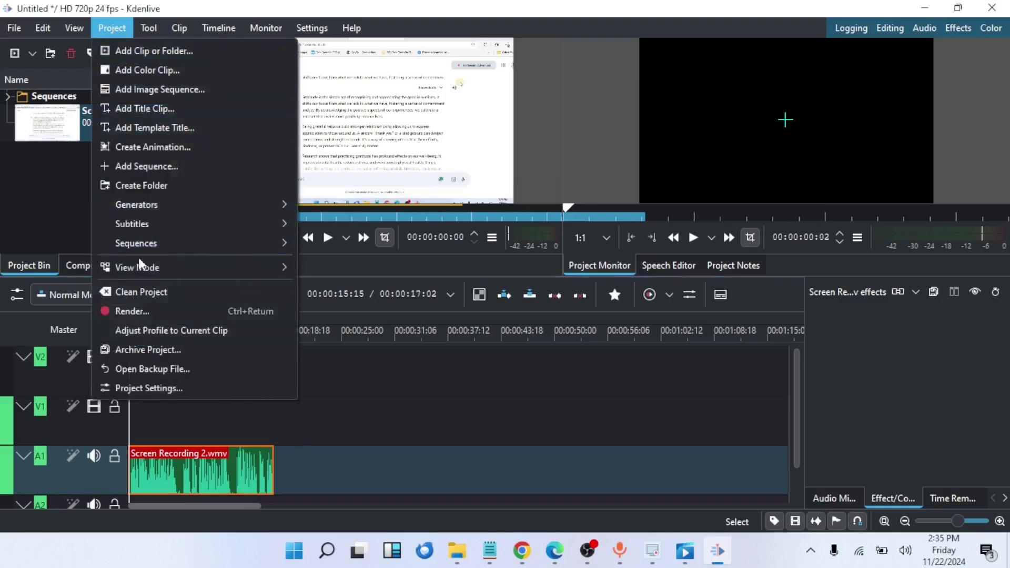
{"action": "left_click", "coordinate": [169, 314]}
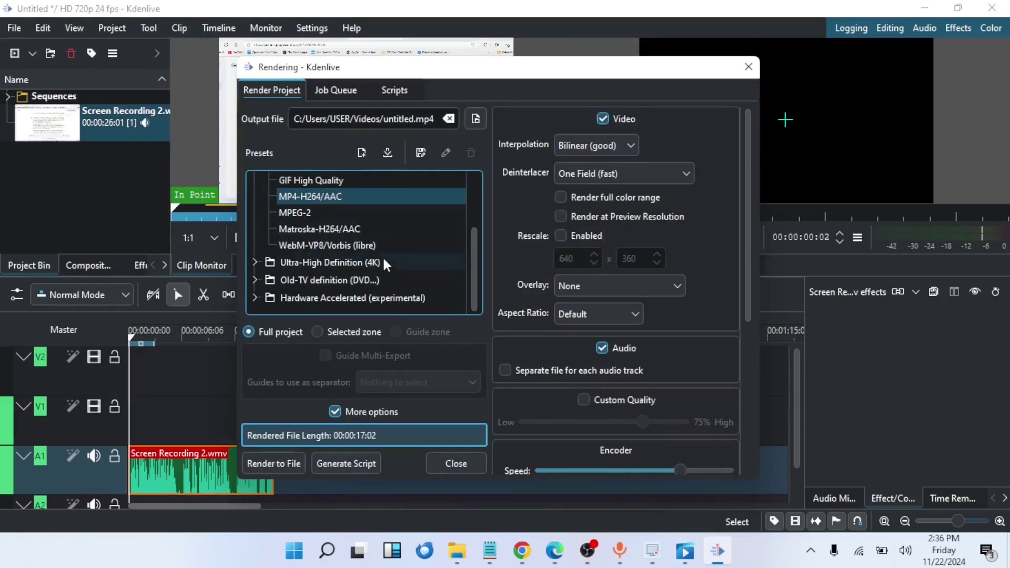
{"action": "scroll", "coordinate": [321, 221], "scroll_direction": "up", "scroll_amount": 2}
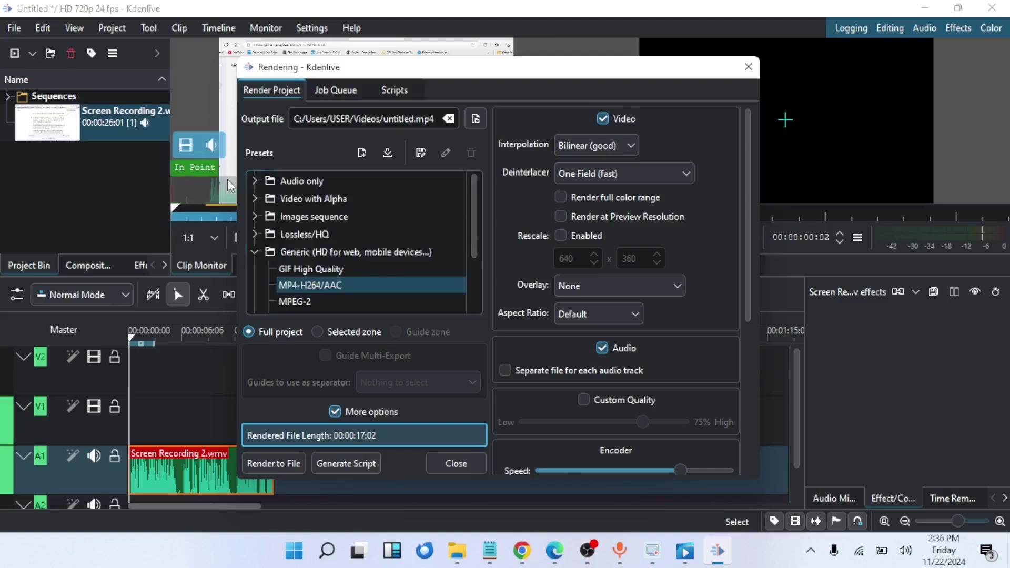
{"action": "left_click", "coordinate": [253, 181]}
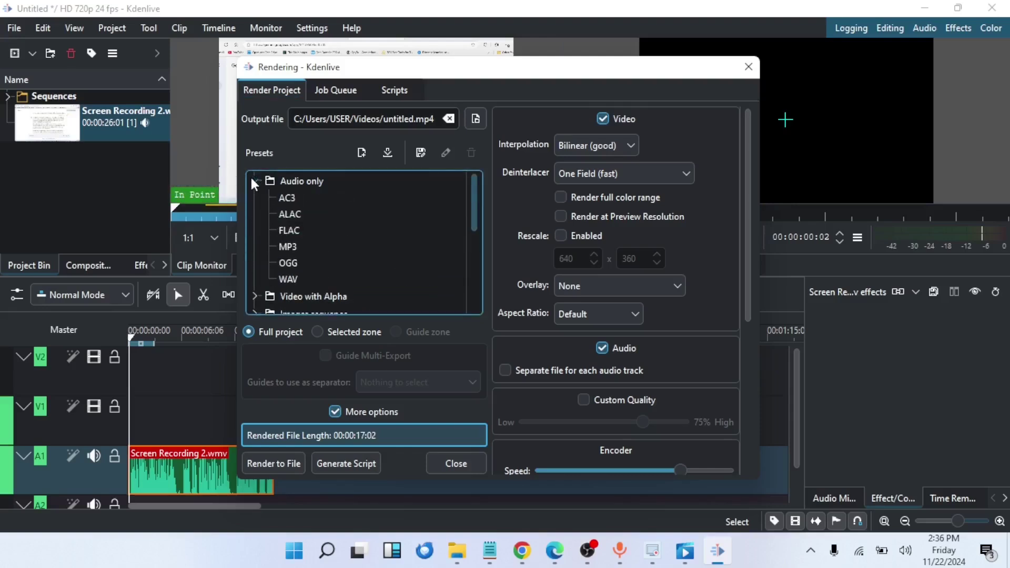
{"action": "left_click", "coordinate": [307, 246]}
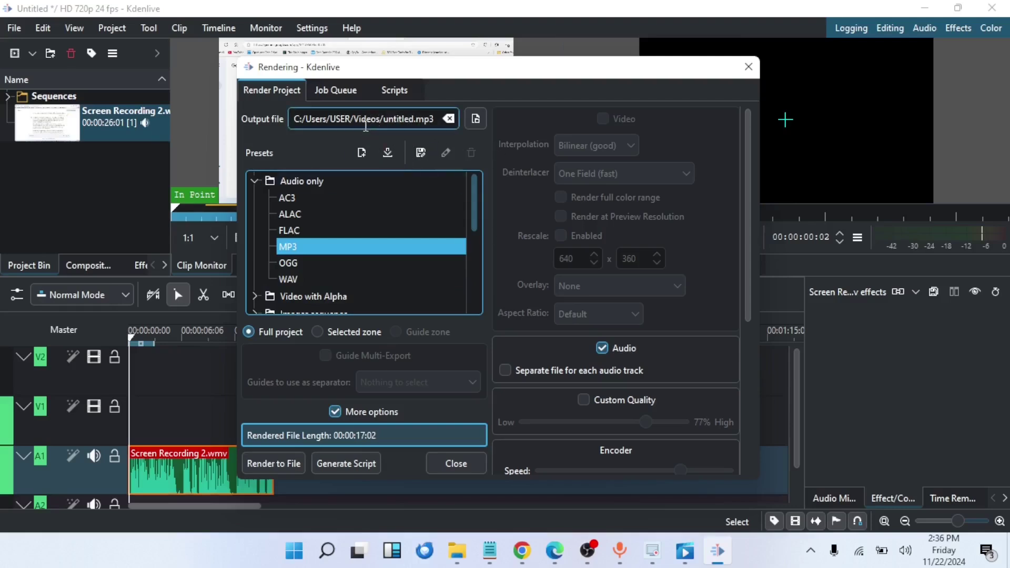
{"action": "left_click", "coordinate": [395, 121]}
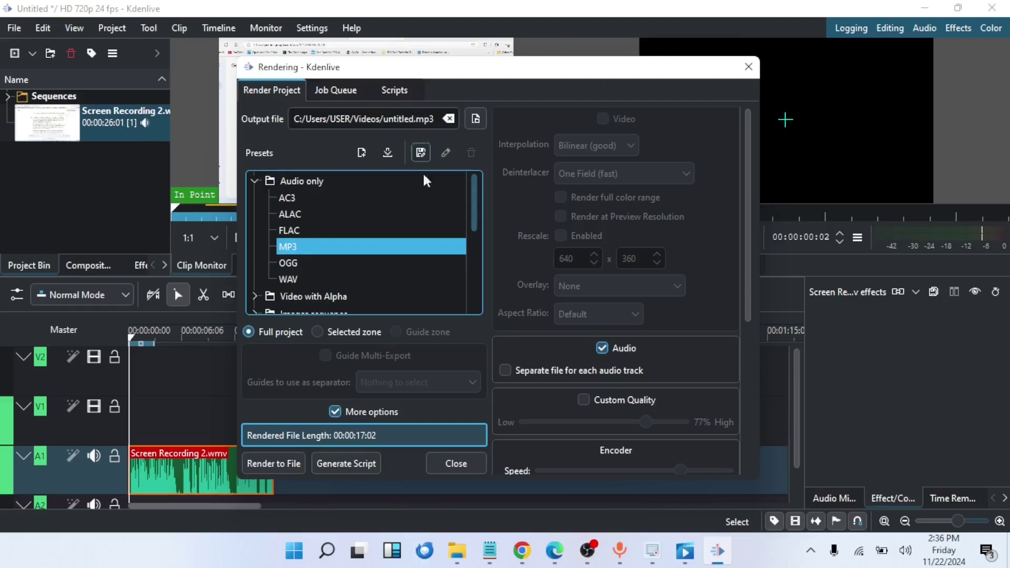
Render the project to untitled.mp3 and show the 140 KB file in the Videos folder
{"action": "left_click", "coordinate": [288, 466]}
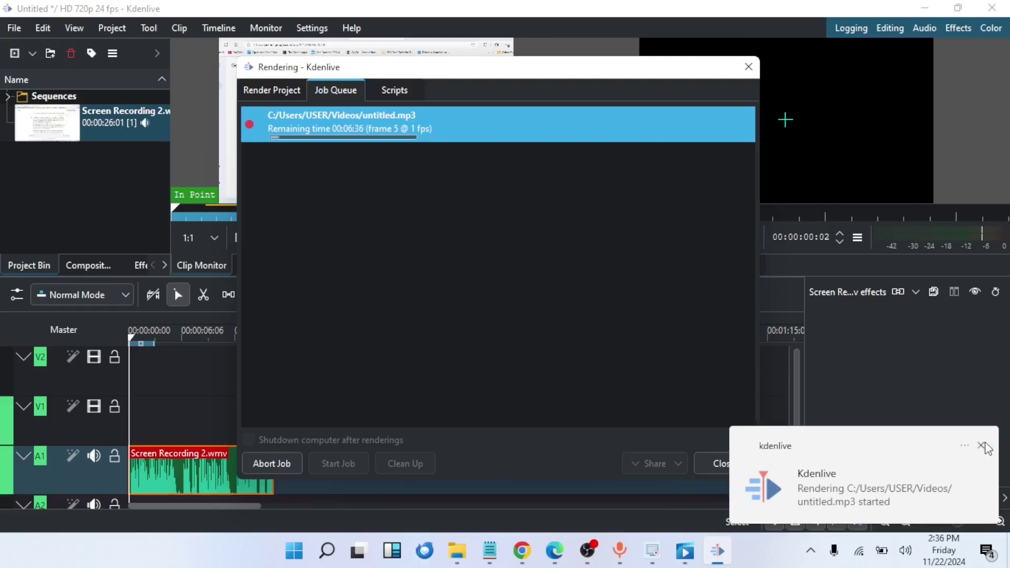
{"action": "left_click", "coordinate": [981, 445]}
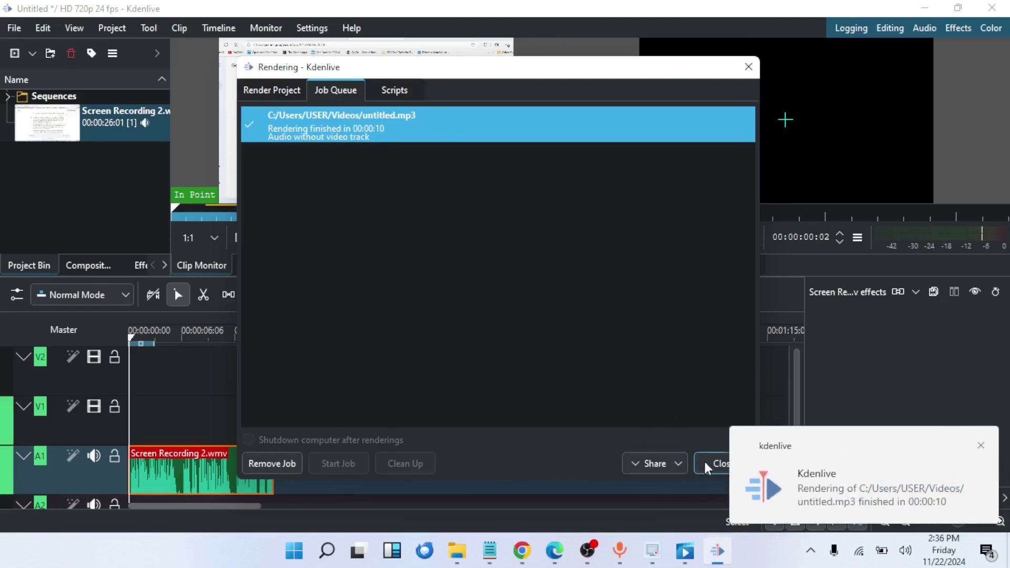
{"action": "left_click", "coordinate": [736, 468]}
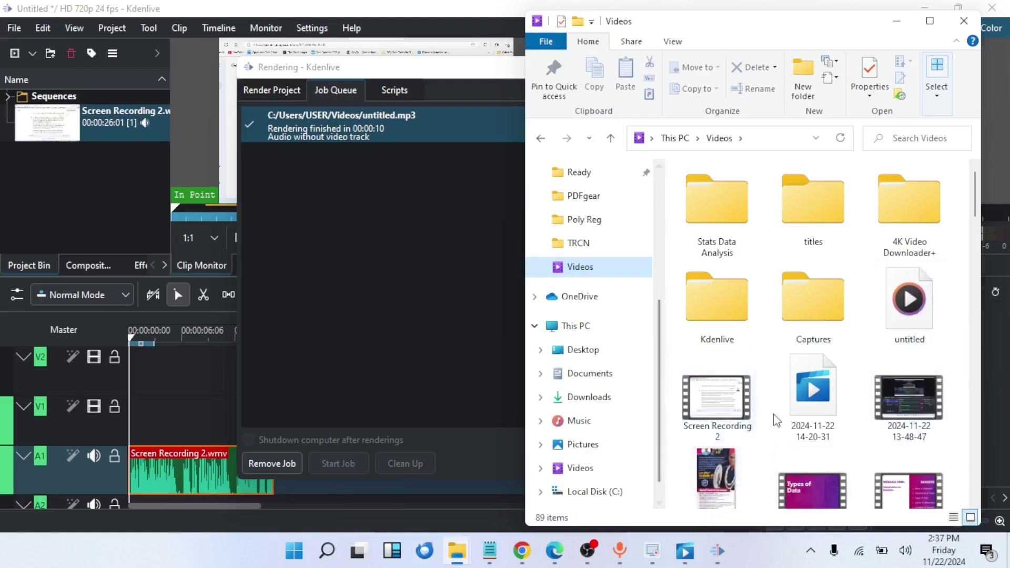
Play untitled.mp3 in Media Player, pause it at 0:09, and minimize the player
{"action": "double_click", "coordinate": [915, 311]}
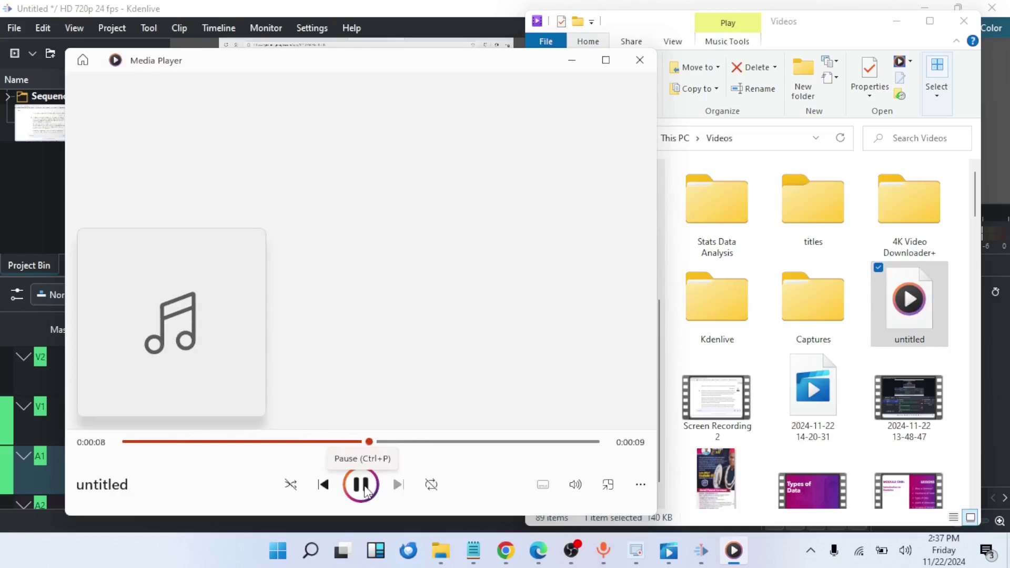
{"action": "left_click", "coordinate": [361, 485]}
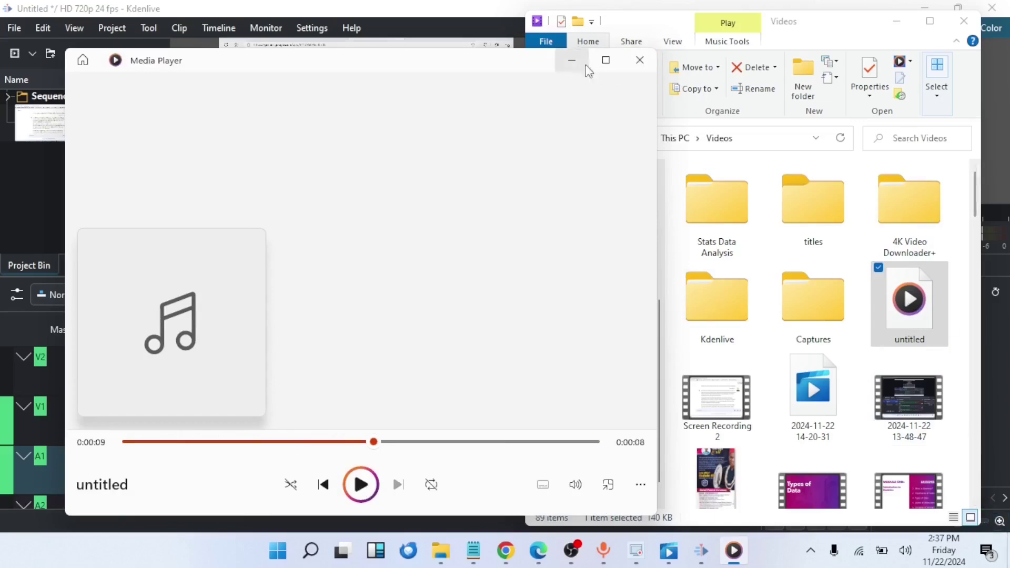
{"action": "left_click", "coordinate": [571, 61]}
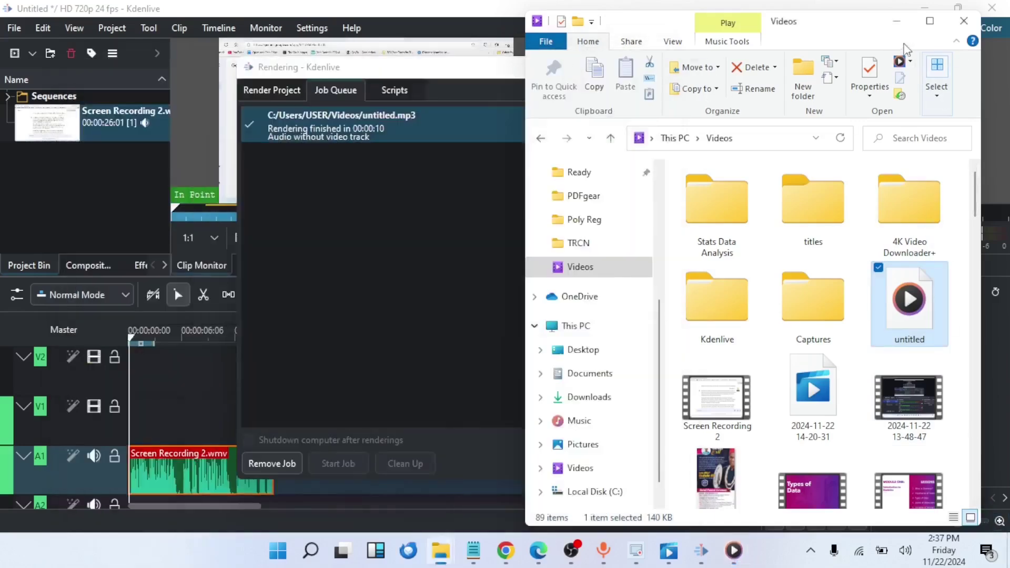
Minimize File Explorer, close the Rendering dialog, and minimize Kdenlive
{"action": "left_click", "coordinate": [897, 21]}
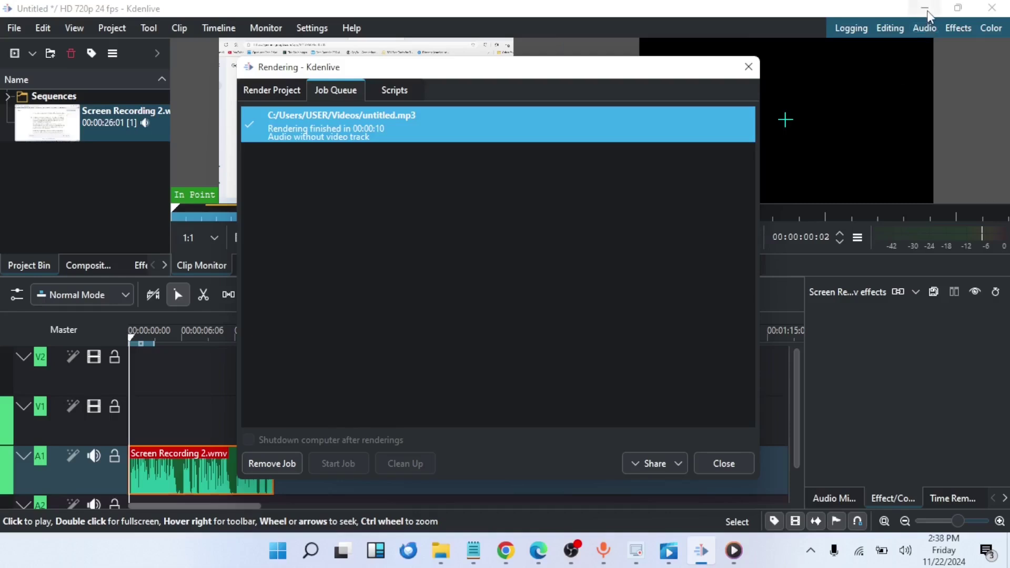
{"action": "left_click", "coordinate": [746, 73]}
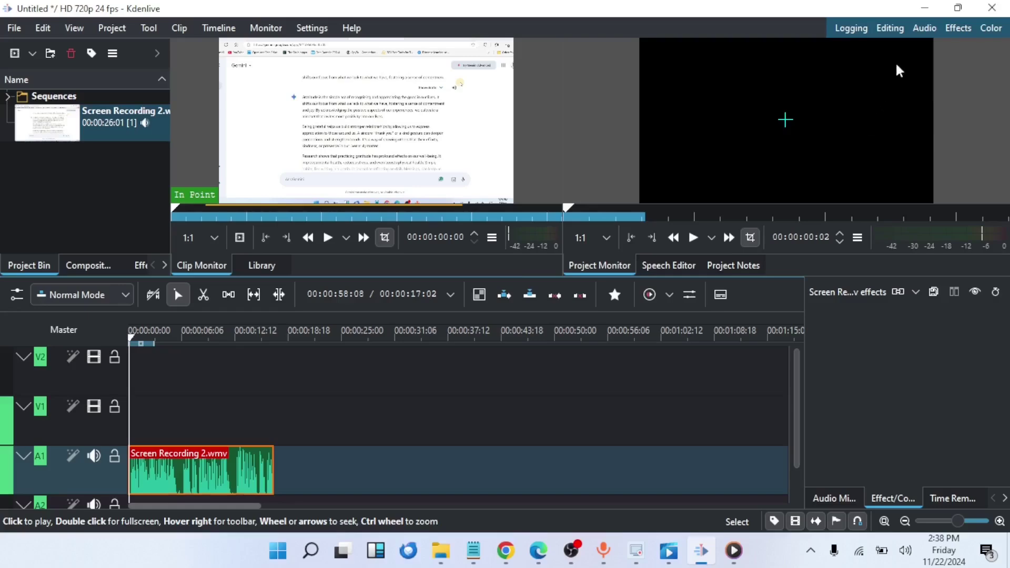
{"action": "left_click", "coordinate": [927, 9]}
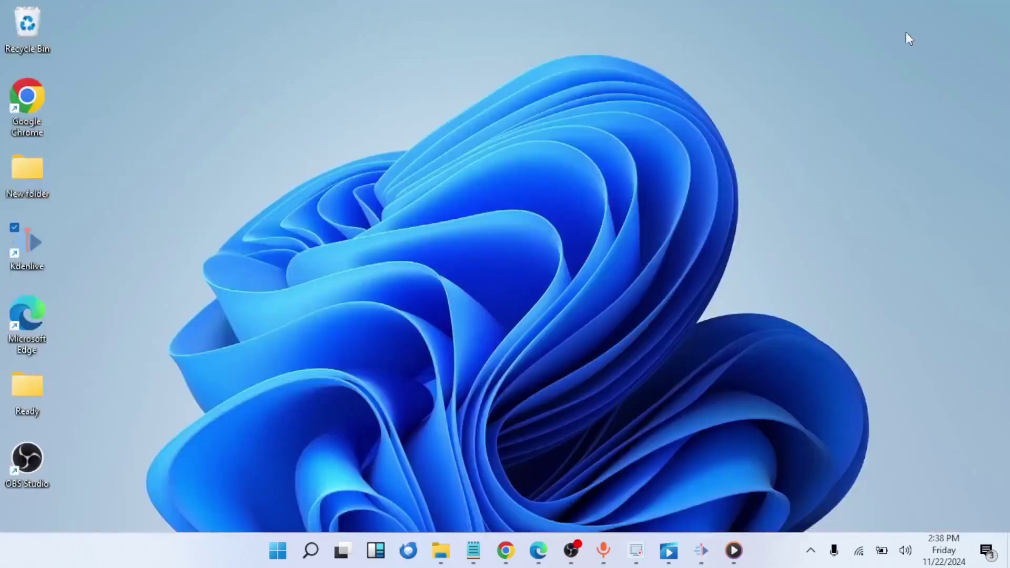